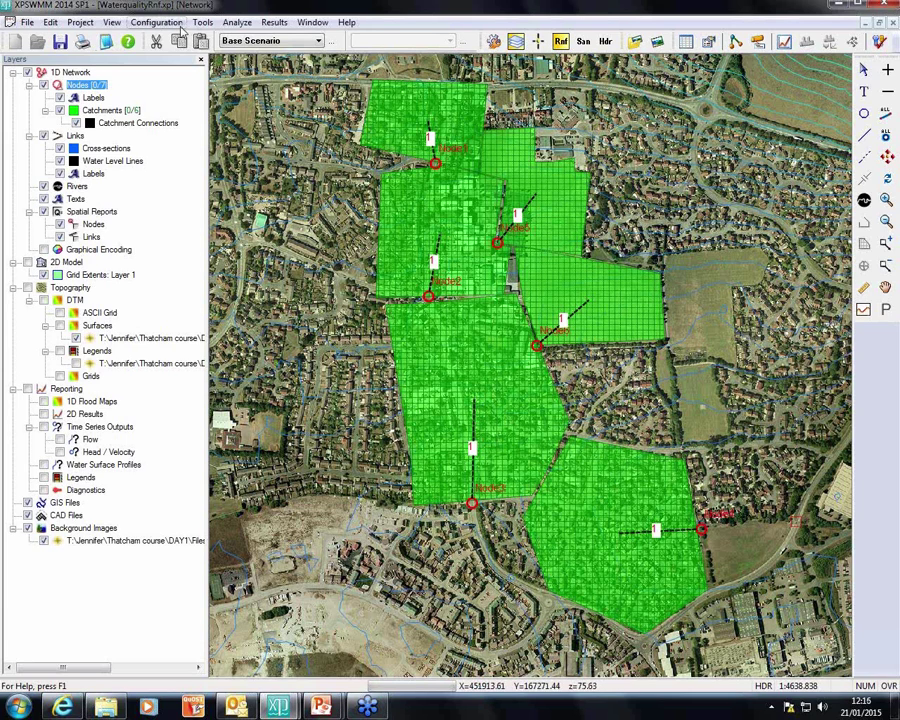
Examine the Greenfield land use record's dust and dirt buildup settings in the global data.
{"action": "left_click", "coordinate": [156, 22]}
{"action": "left_click", "coordinate": [183, 57]}
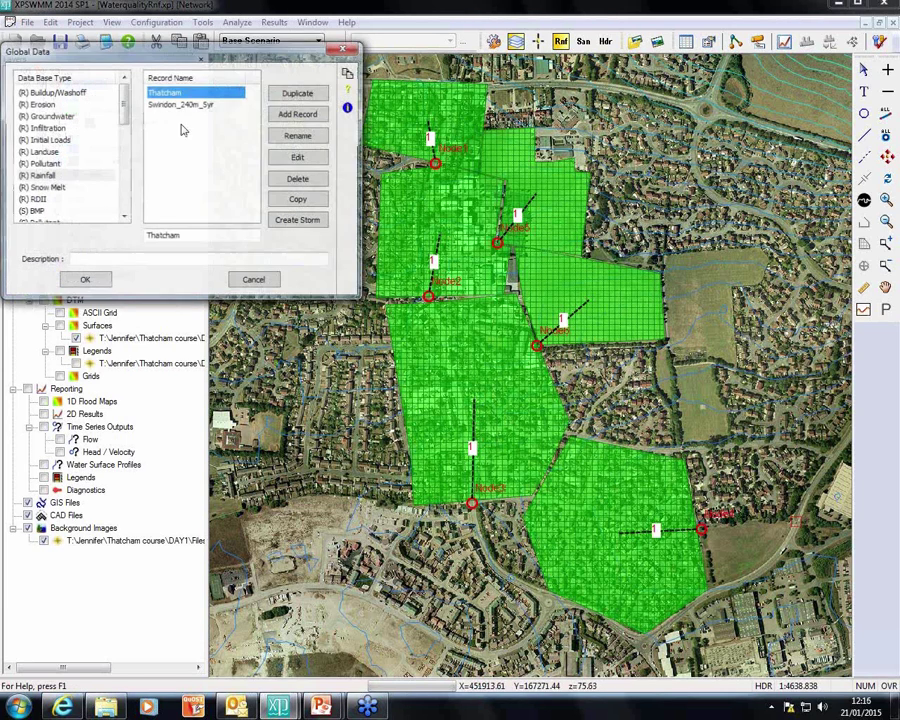
{"action": "left_click", "coordinate": [56, 155]}
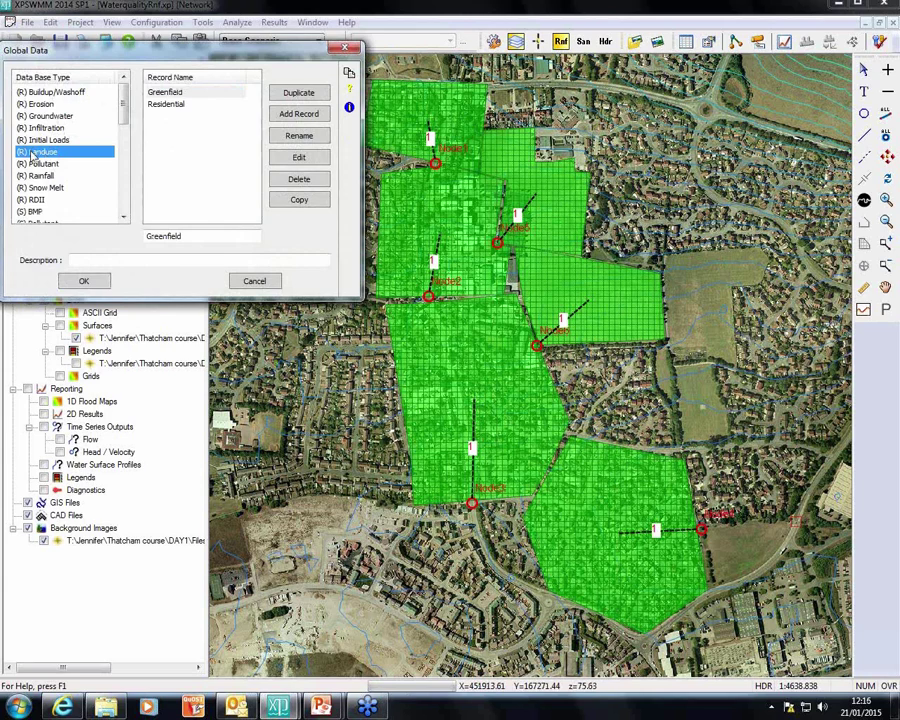
{"action": "left_click", "coordinate": [180, 105]}
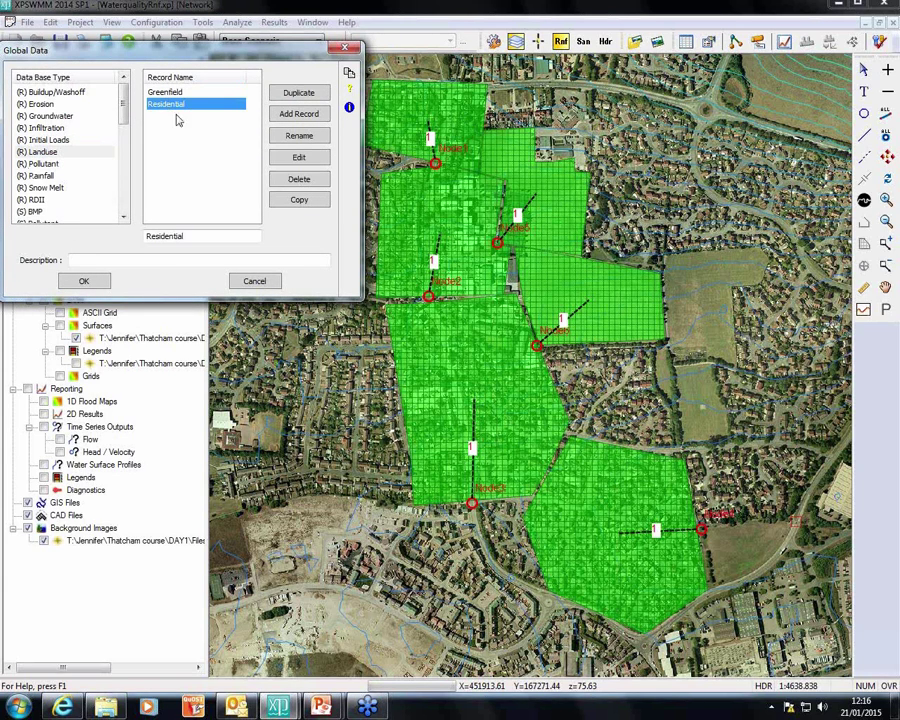
{"action": "left_click", "coordinate": [298, 158]}
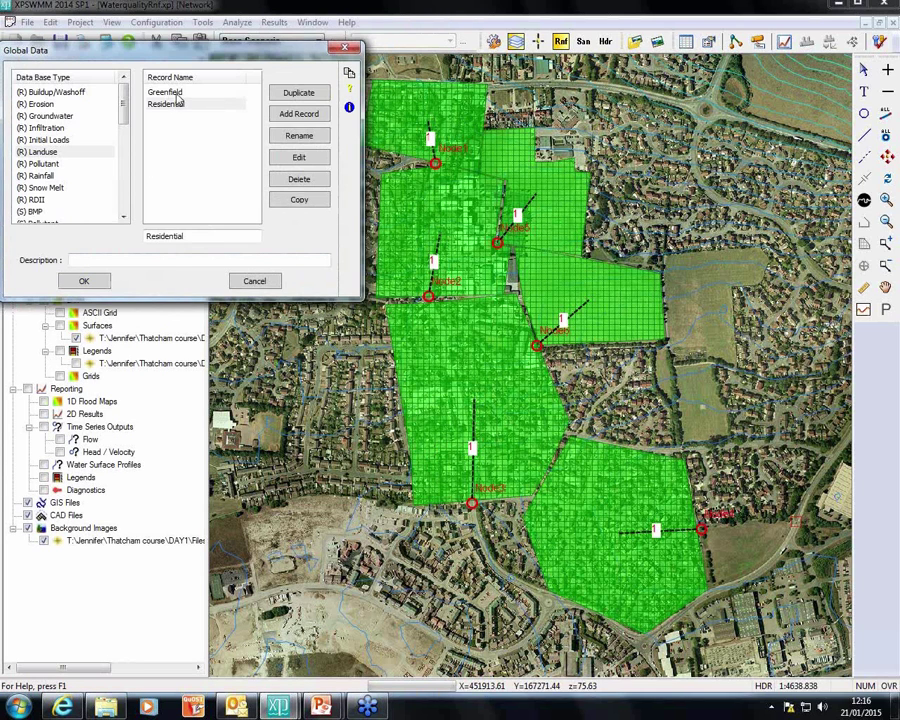
{"action": "left_click", "coordinate": [168, 92]}
{"action": "left_click", "coordinate": [277, 163]}
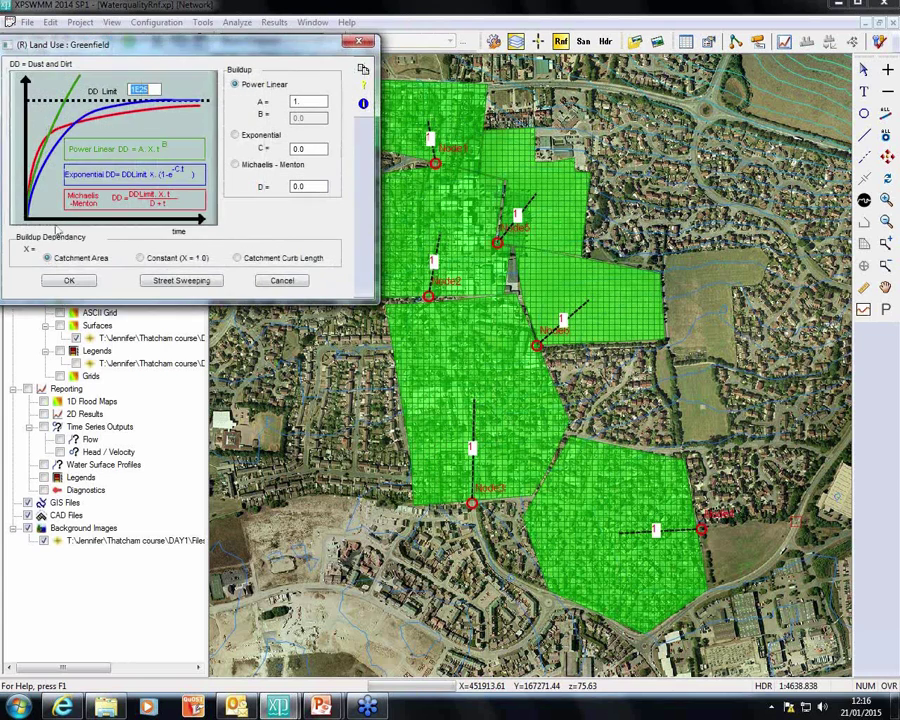
{"action": "left_click", "coordinate": [71, 283]}
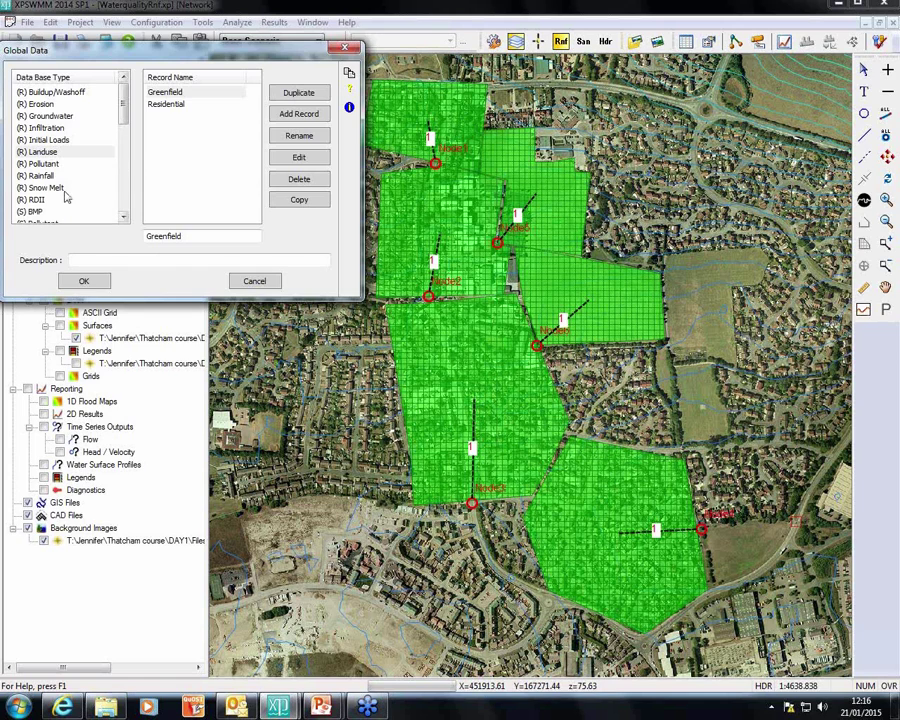
Examine the unit settings of the BOD and TSS pollutant records in the global data.
{"action": "left_click", "coordinate": [44, 163]}
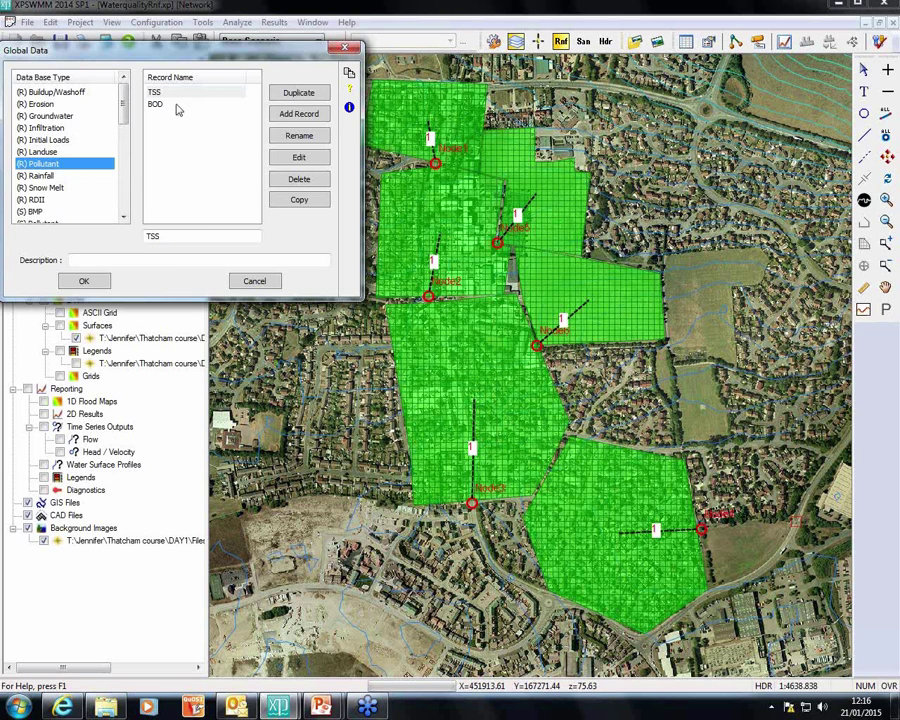
{"action": "left_click", "coordinate": [160, 104]}
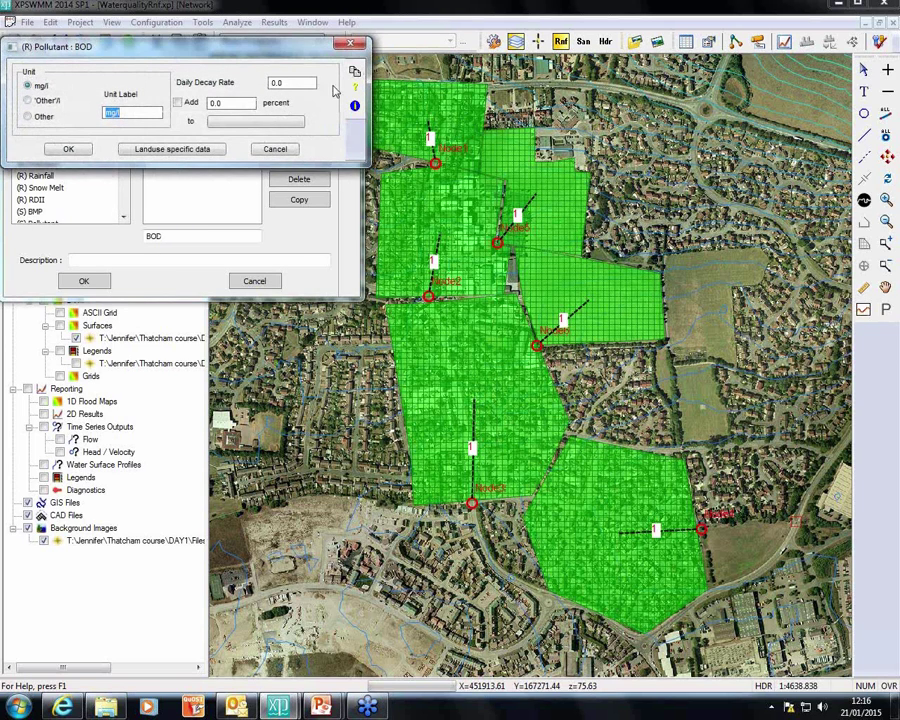
{"action": "key", "text": "Escape"}
{"action": "left_click", "coordinate": [197, 95]}
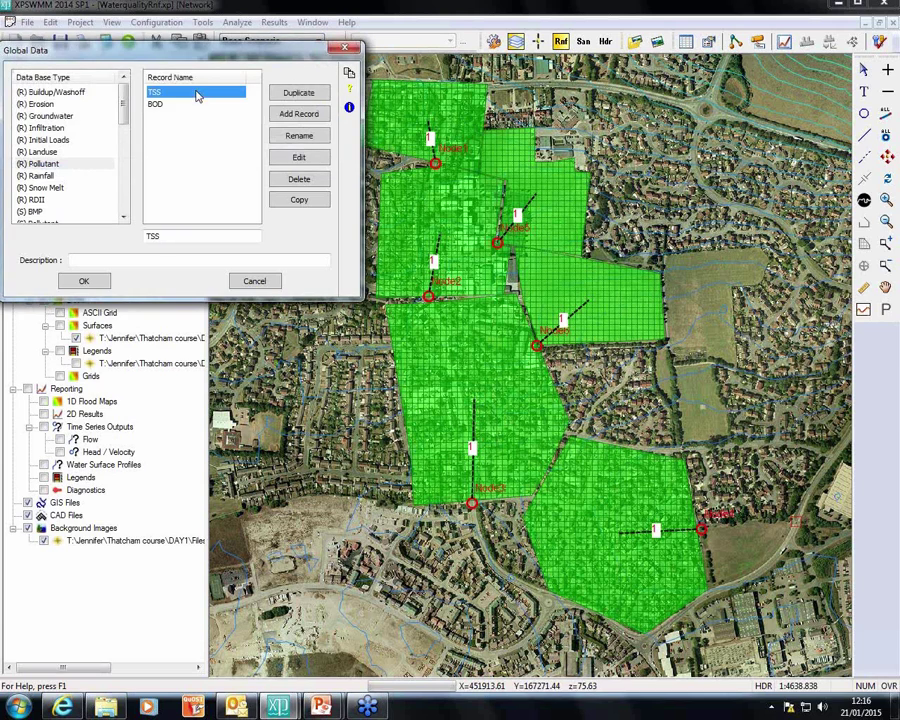
{"action": "left_click", "coordinate": [298, 157]}
{"action": "left_click_drag", "start_coordinate": [283, 147], "coordinate": [286, 148]}
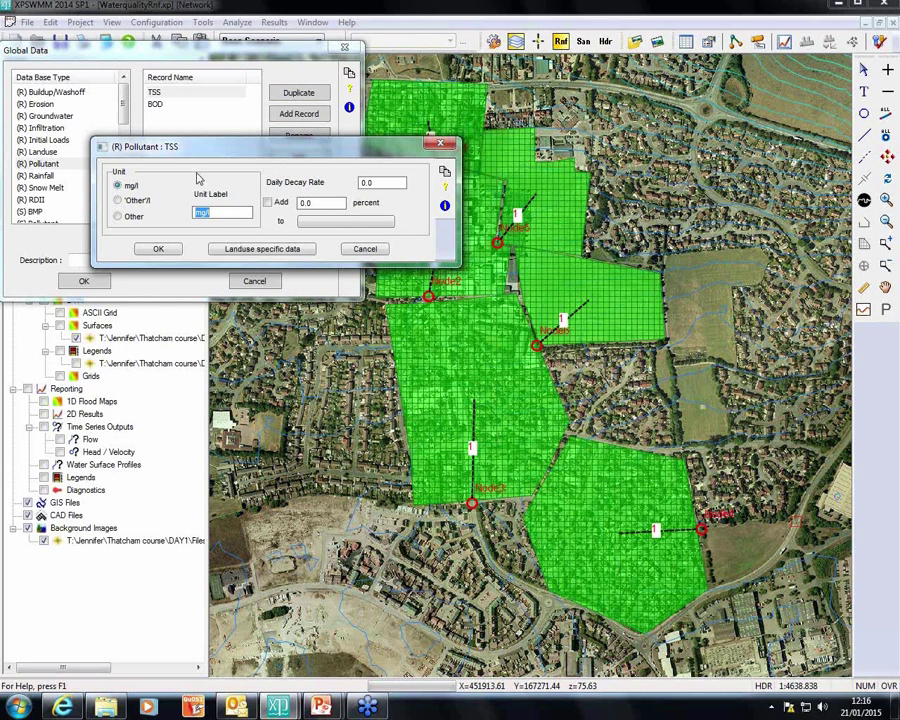
{"action": "left_click", "coordinate": [226, 216]}
Try a 20 percent addition from another pollutant on the TSS record and reset it to 0.
{"action": "left_click", "coordinate": [268, 202]}
{"action": "double_click", "coordinate": [324, 203]}
{"action": "type", "text": "20"}
{"action": "double_click", "coordinate": [314, 201]}
{"action": "type", "text": "0"}
{"action": "left_click", "coordinate": [265, 202]}
Examine the TSS pollutant's landuse-specific data for Greenfield and Residential, leaving the record without saving.
{"action": "left_click", "coordinate": [262, 249]}
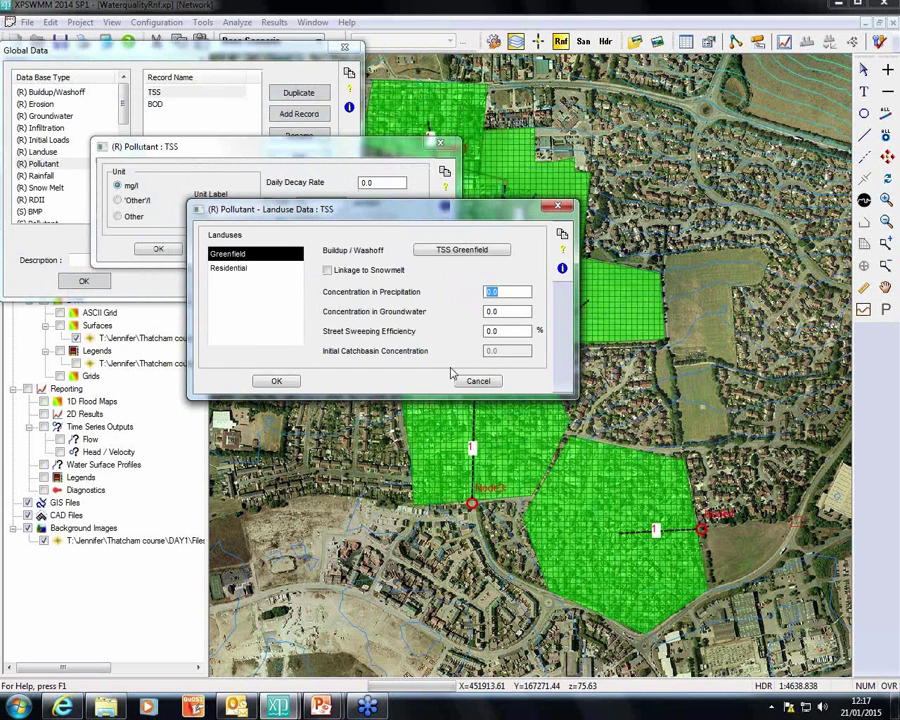
{"action": "left_click", "coordinate": [510, 292]}
{"action": "left_click", "coordinate": [240, 268]}
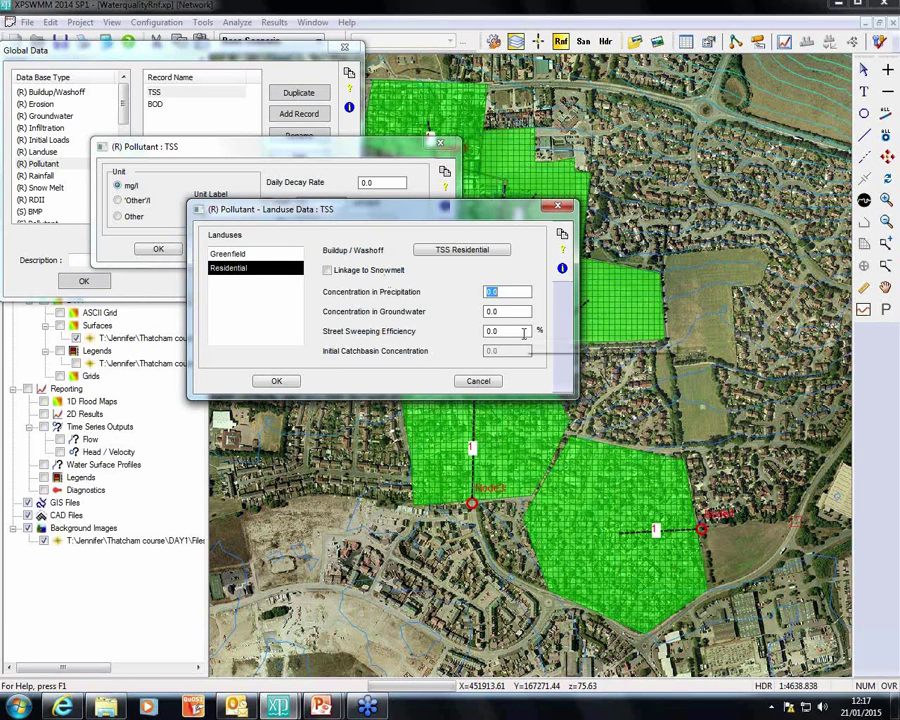
{"action": "left_click", "coordinate": [469, 386]}
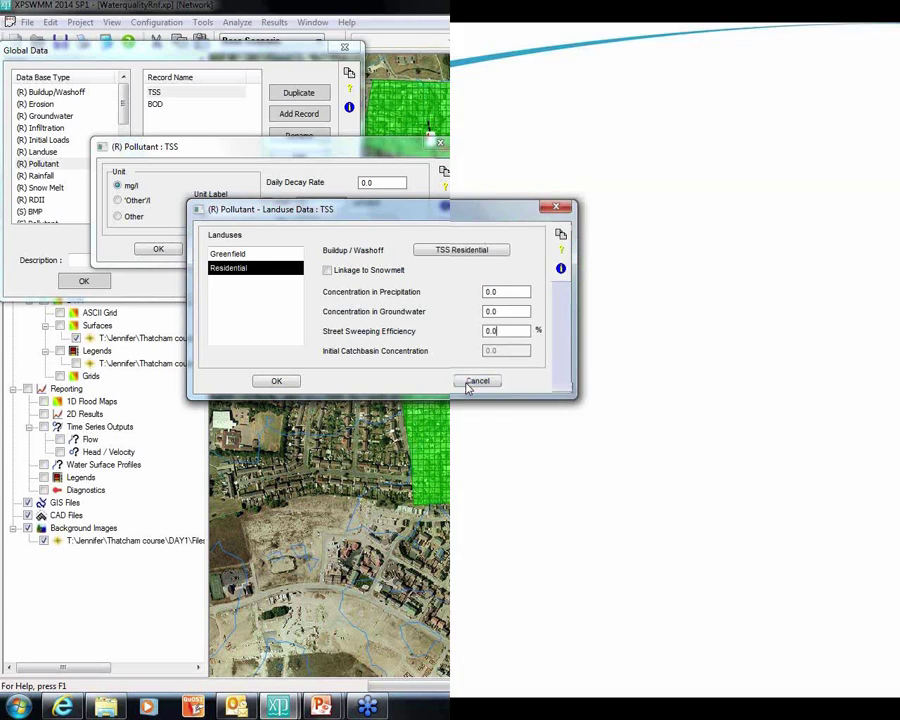
{"action": "left_click", "coordinate": [477, 382]}
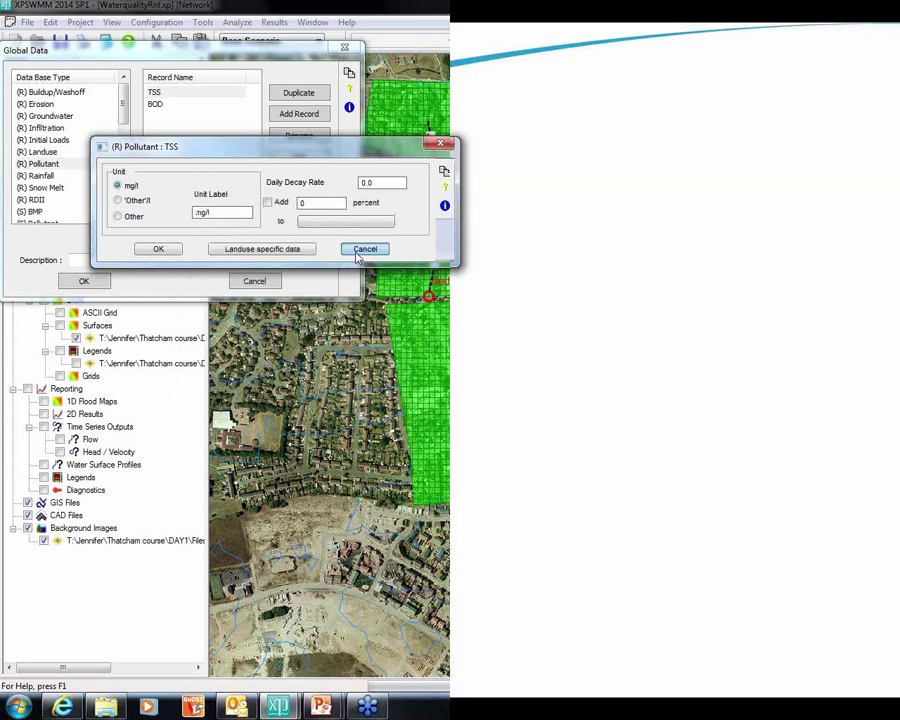
{"action": "left_click", "coordinate": [360, 251]}
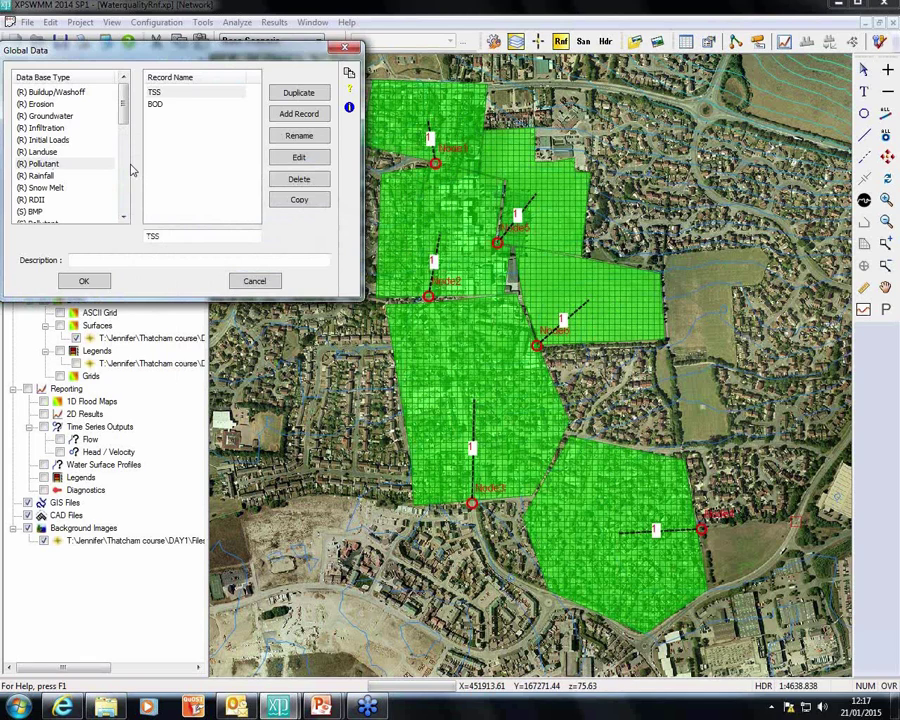
Review the EMC washoff mean concentration of the TSS Greenfield buildup/washoff record.
{"action": "left_click", "coordinate": [85, 94]}
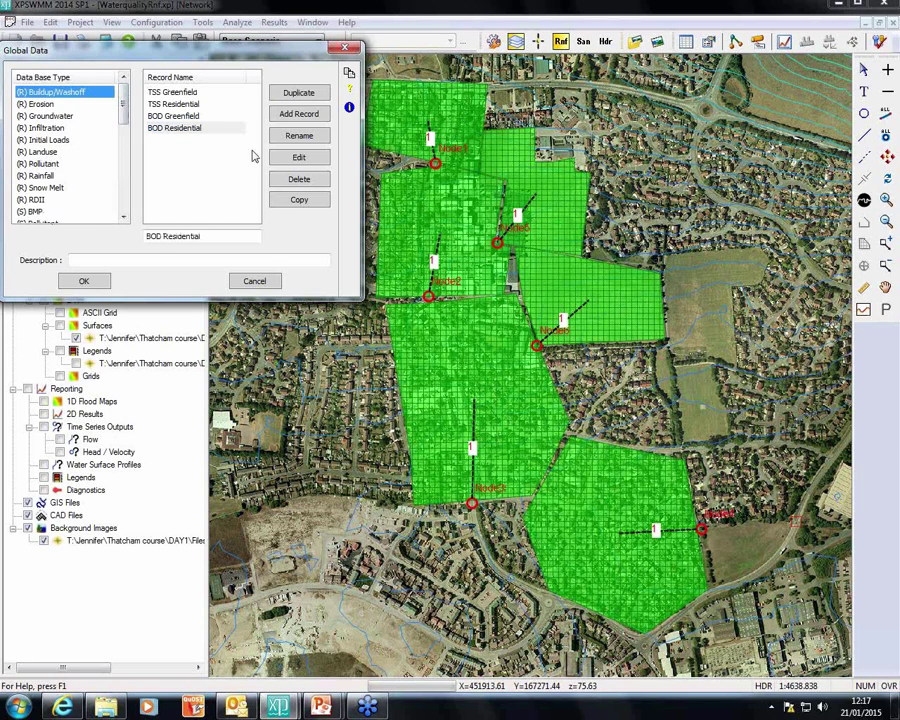
{"action": "left_click", "coordinate": [177, 93]}
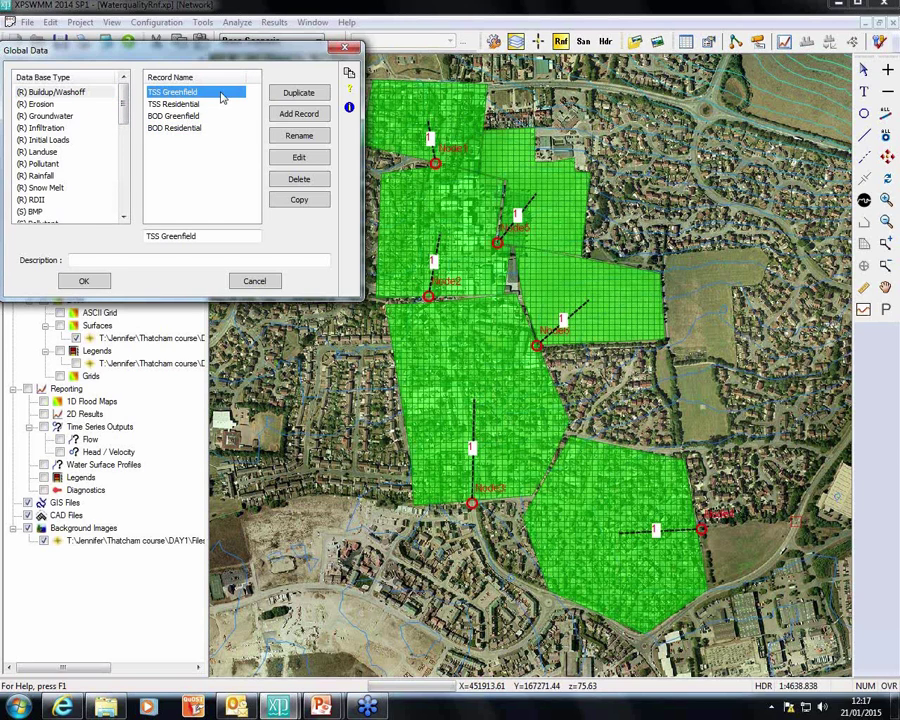
{"action": "left_click", "coordinate": [198, 117]}
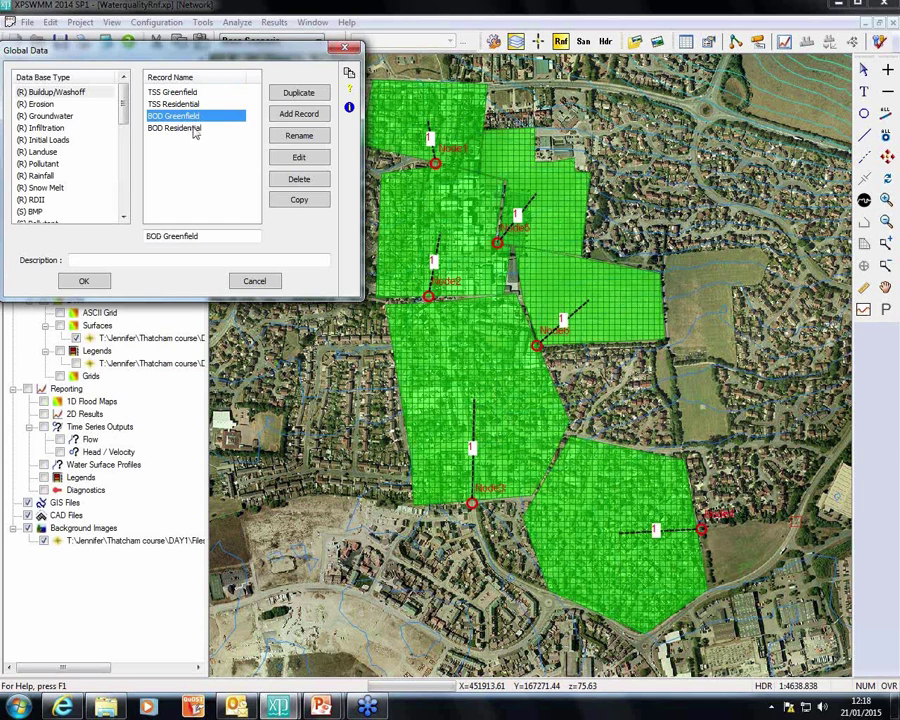
{"action": "left_click", "coordinate": [190, 92]}
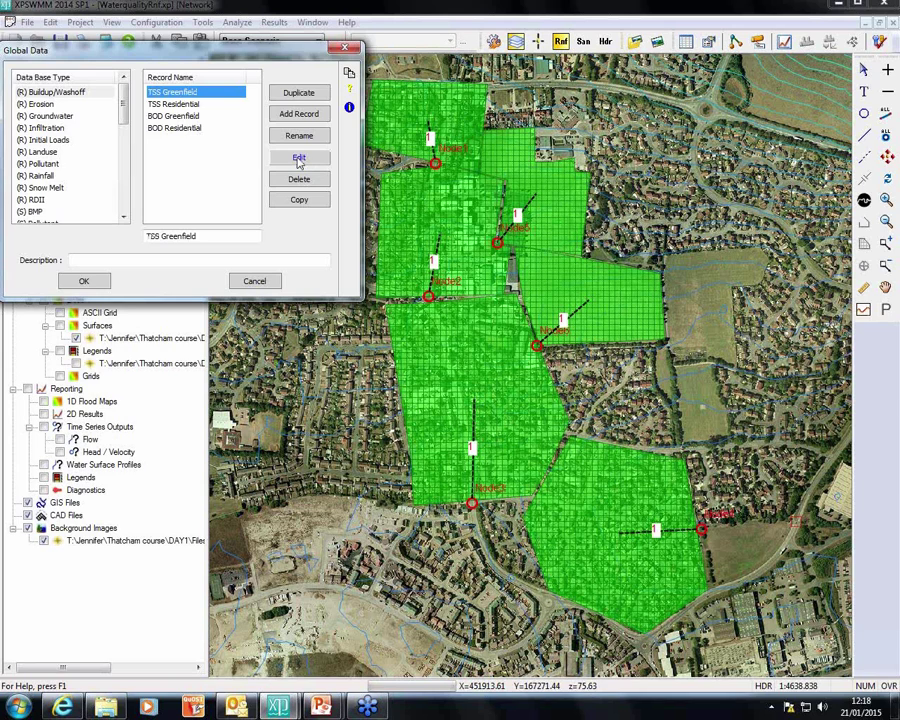
{"action": "left_click", "coordinate": [299, 160]}
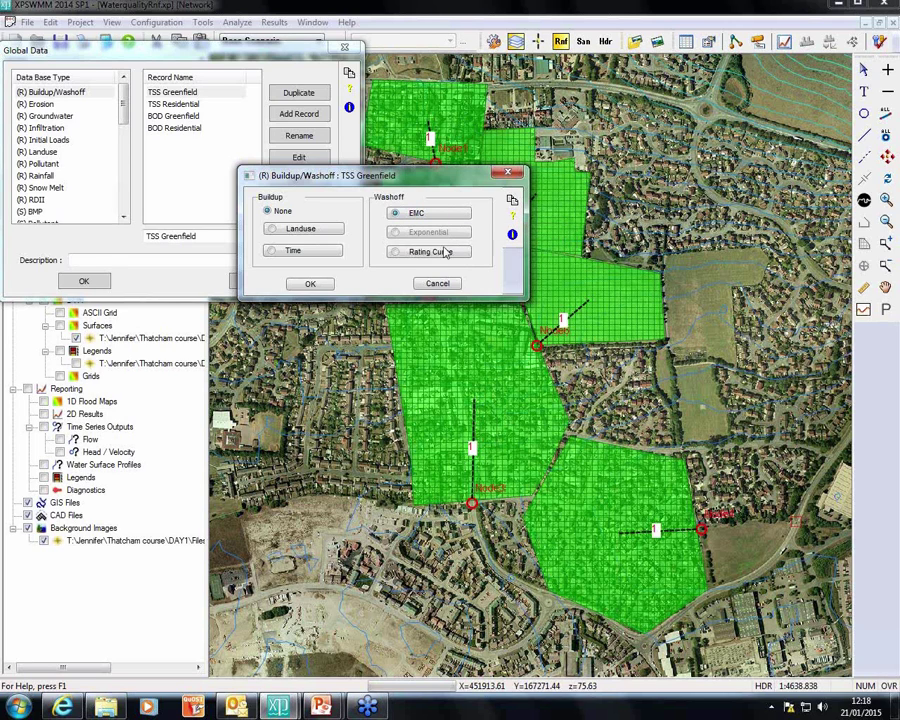
{"action": "left_click", "coordinate": [412, 216]}
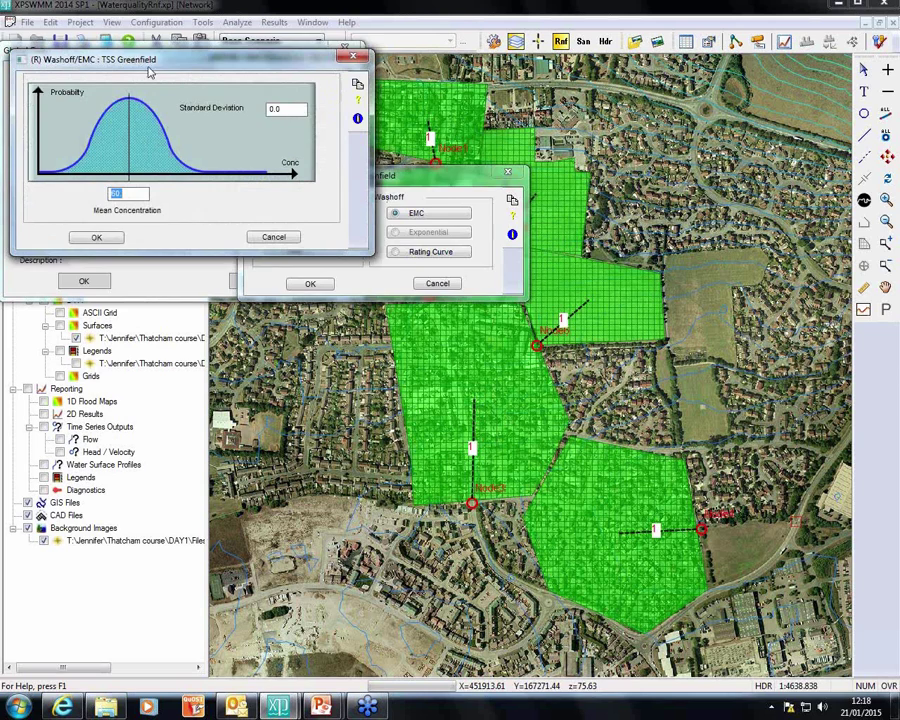
{"action": "left_click_drag", "start_coordinate": [136, 62], "coordinate": [404, 202]}
{"action": "left_click", "coordinate": [398, 338]}
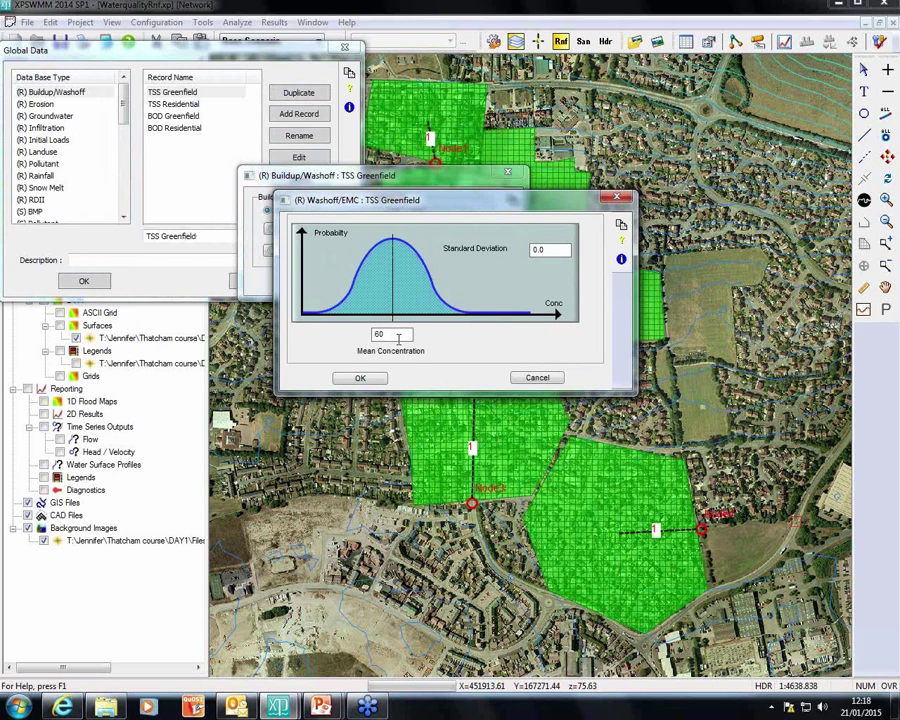
{"action": "left_click", "coordinate": [363, 378]}
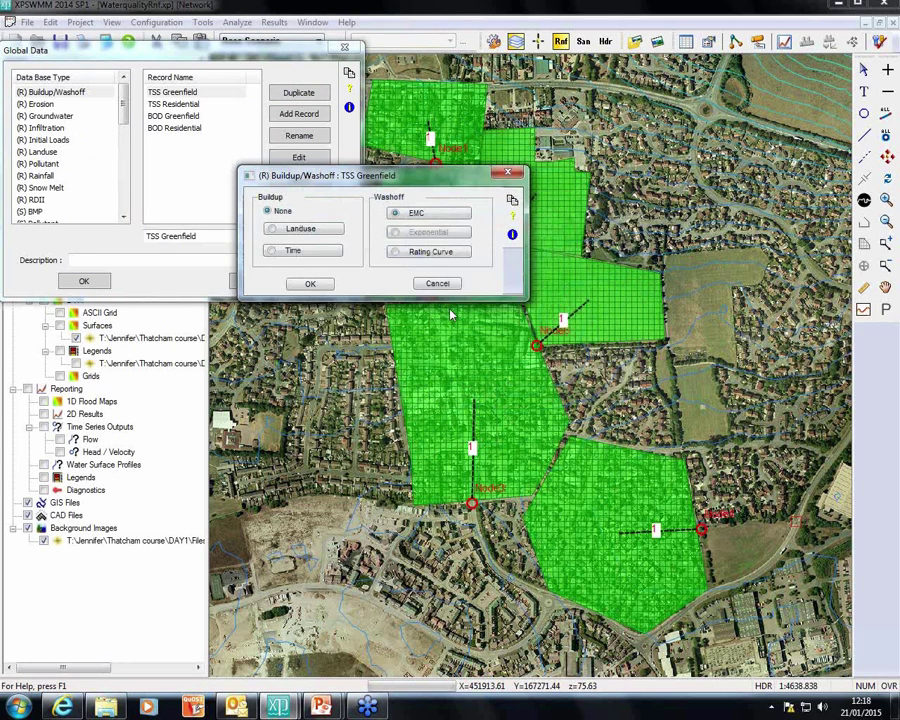
Check the EMC washoff mean concentration of the TSS Residential buildup/washoff record.
{"action": "left_click", "coordinate": [200, 105]}
{"action": "left_click", "coordinate": [310, 158]}
{"action": "left_click", "coordinate": [204, 92]}
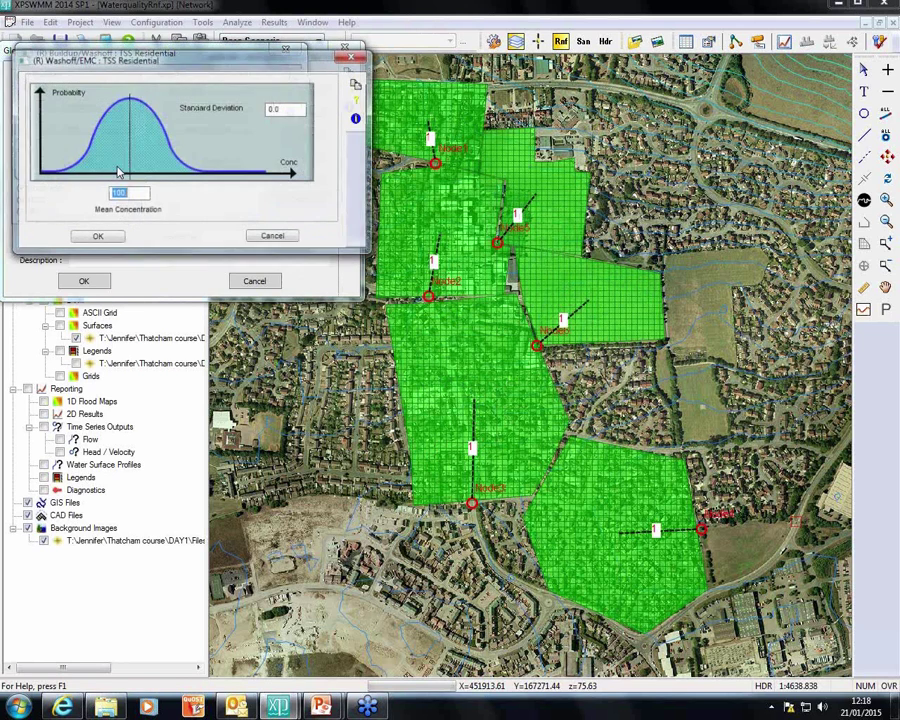
{"action": "left_click", "coordinate": [268, 235]}
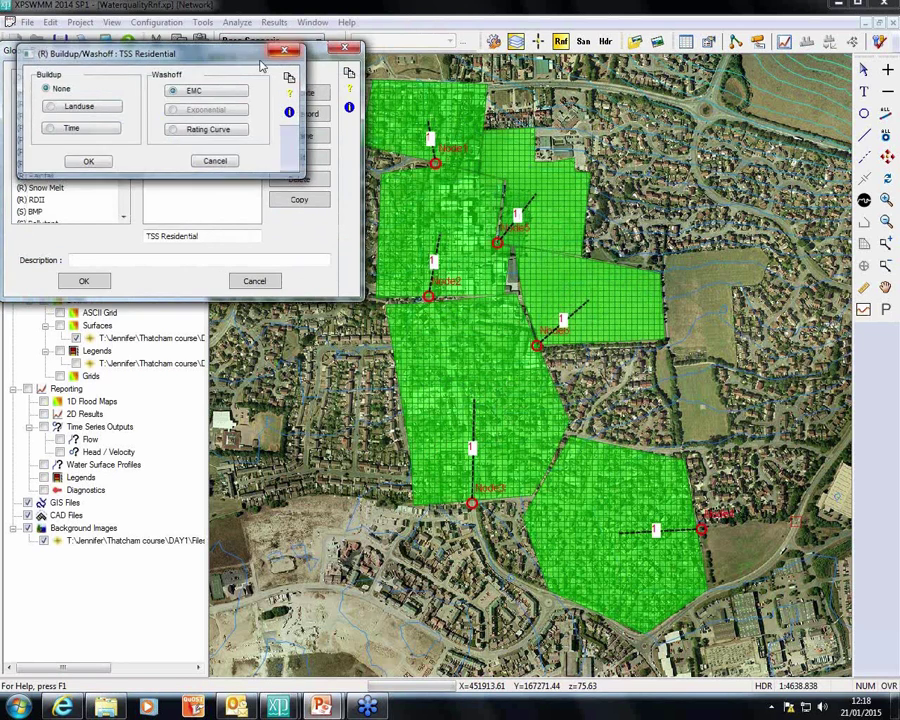
{"action": "left_click", "coordinate": [215, 160]}
Check the EMC washoff mean concentration of the BOD Greenfield buildup/washoff record.
{"action": "left_click", "coordinate": [180, 116]}
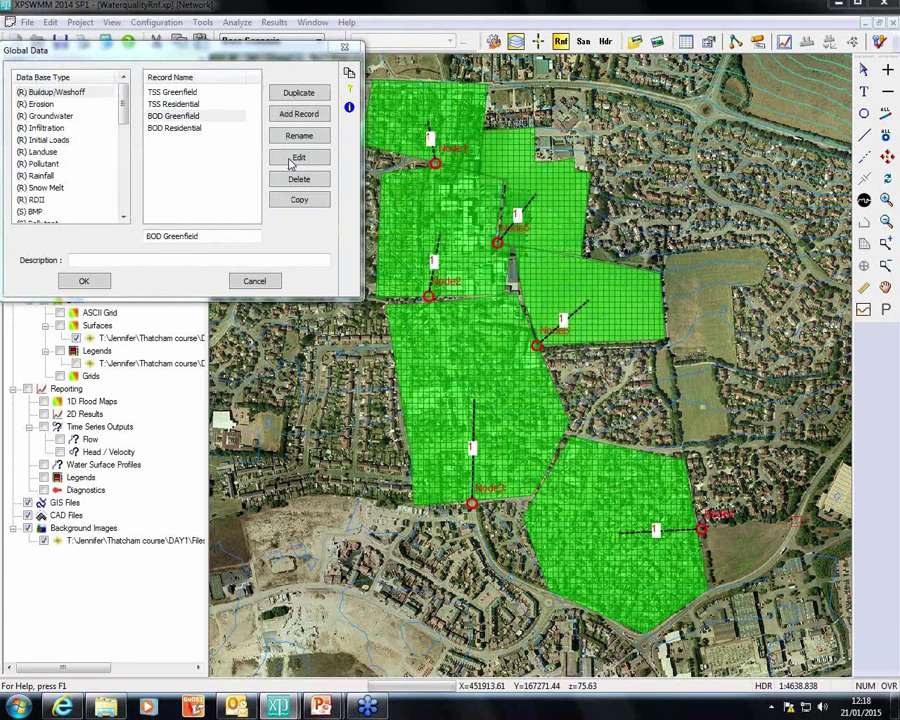
{"action": "left_click", "coordinate": [296, 166]}
{"action": "left_click", "coordinate": [214, 92]}
{"action": "left_click", "coordinate": [136, 197]}
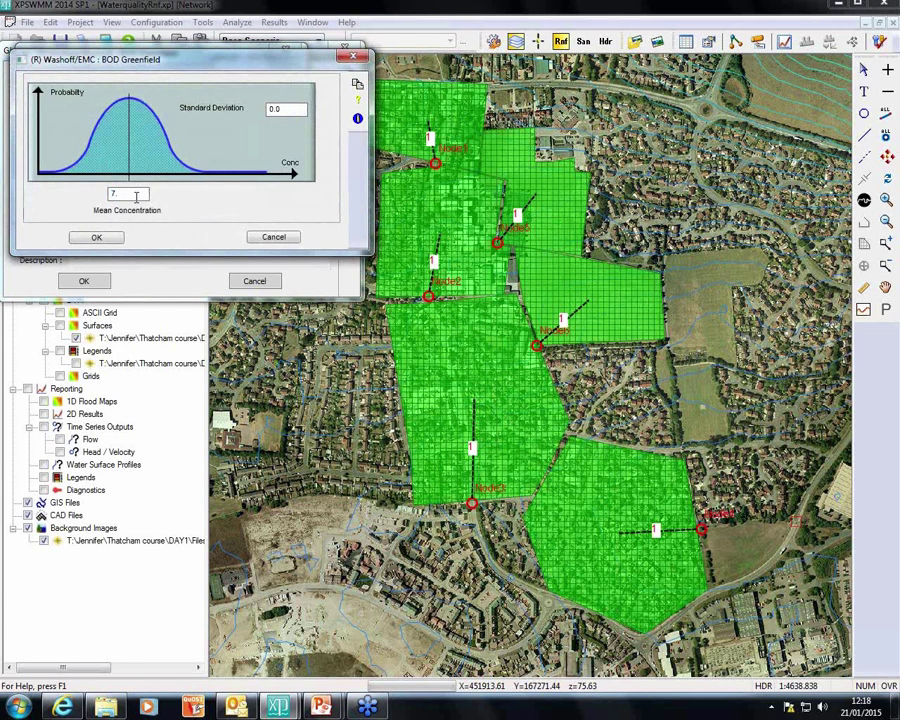
{"action": "left_click", "coordinate": [96, 237]}
{"action": "left_click", "coordinate": [84, 158]}
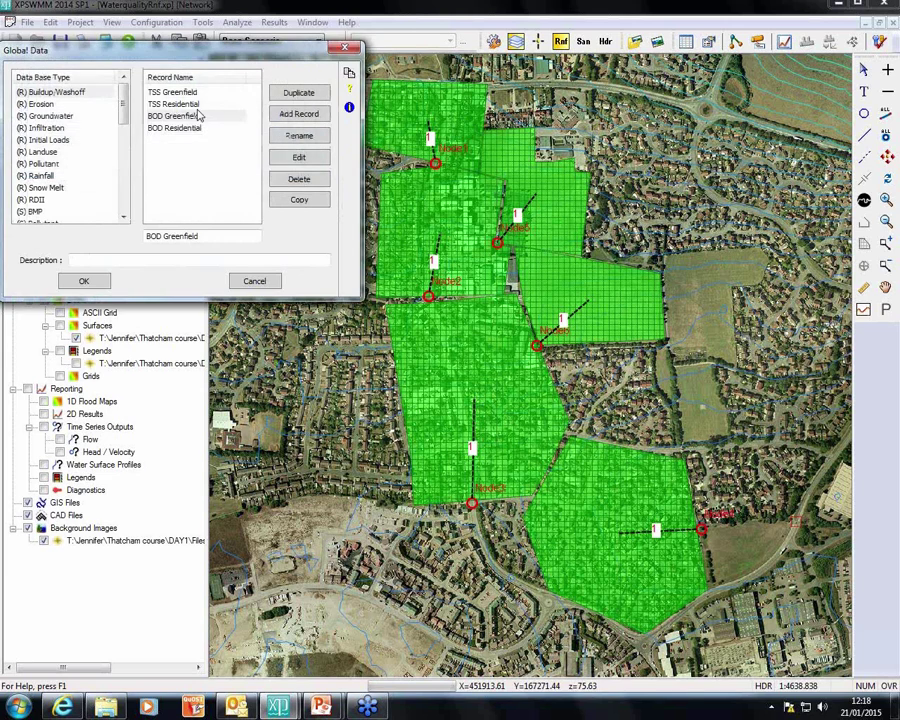
Check the EMC washoff mean concentration of the BOD Residential buildup/washoff record.
{"action": "left_click", "coordinate": [180, 128]}
{"action": "left_click", "coordinate": [297, 157]}
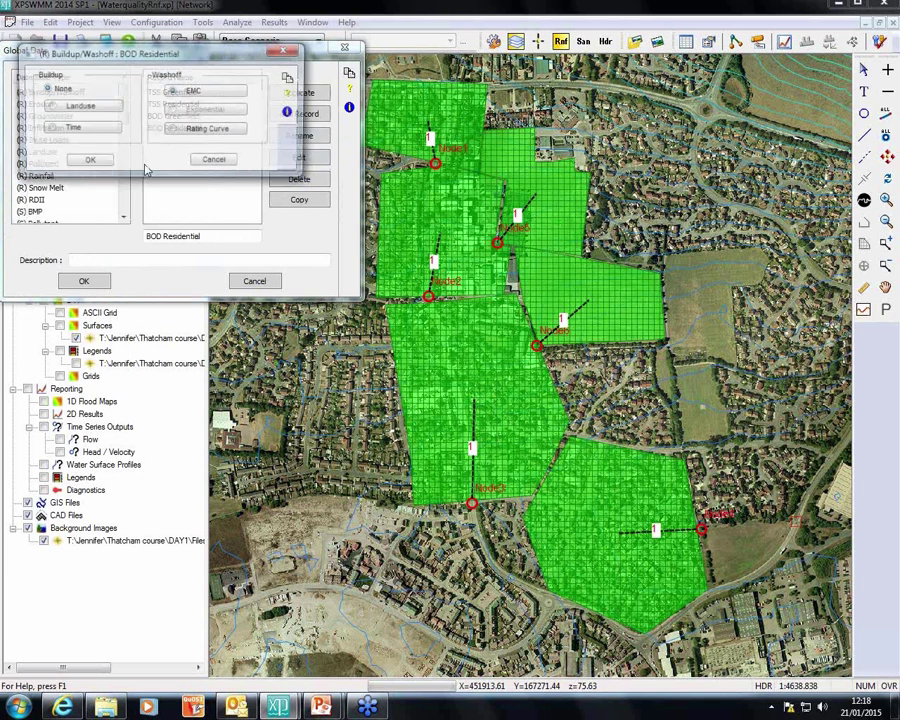
{"action": "left_click", "coordinate": [209, 94]}
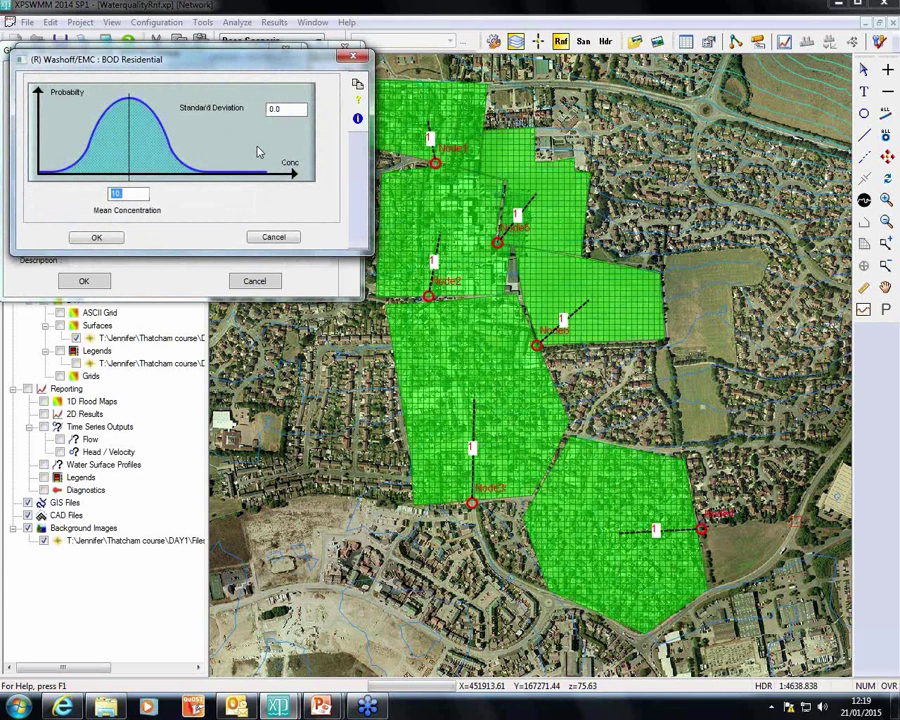
{"action": "left_click", "coordinate": [273, 236]}
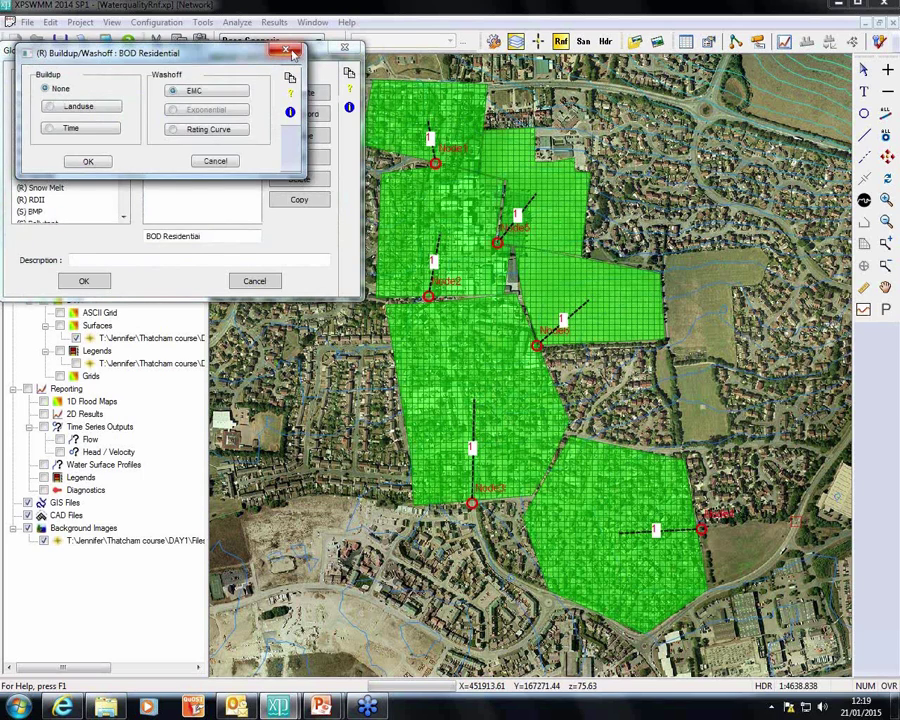
{"action": "left_click", "coordinate": [205, 160]}
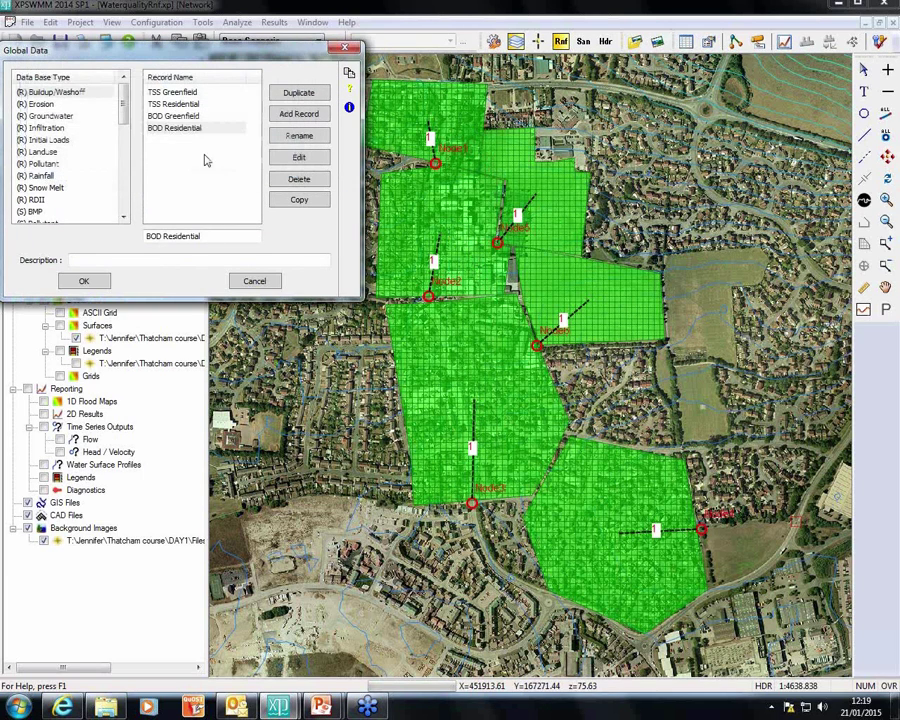
Examine the rating curve washoff coefficient and exponent option for the TSS Greenfield buildup/washoff record, leaving its values unchanged.
{"action": "left_click", "coordinate": [196, 92]}
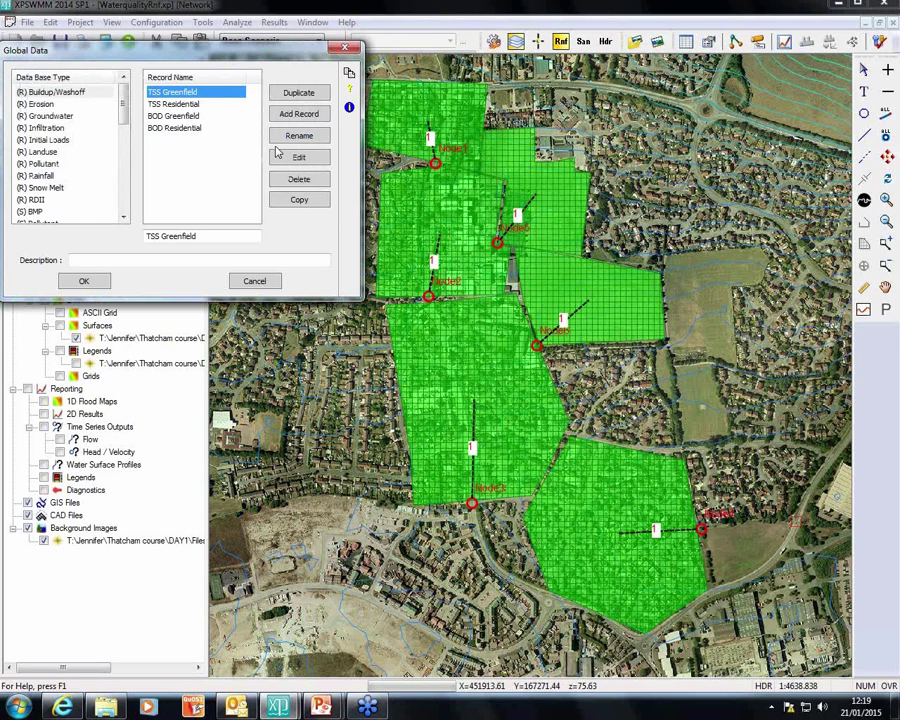
{"action": "left_click", "coordinate": [299, 157]}
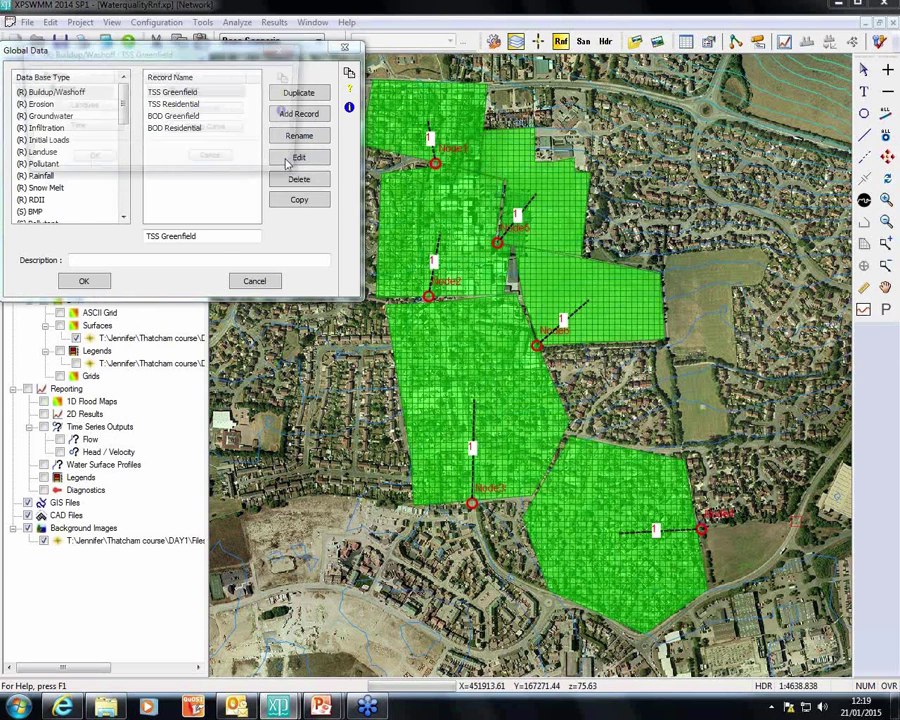
{"action": "left_click_drag", "start_coordinate": [346, 157], "coordinate": [438, 156]}
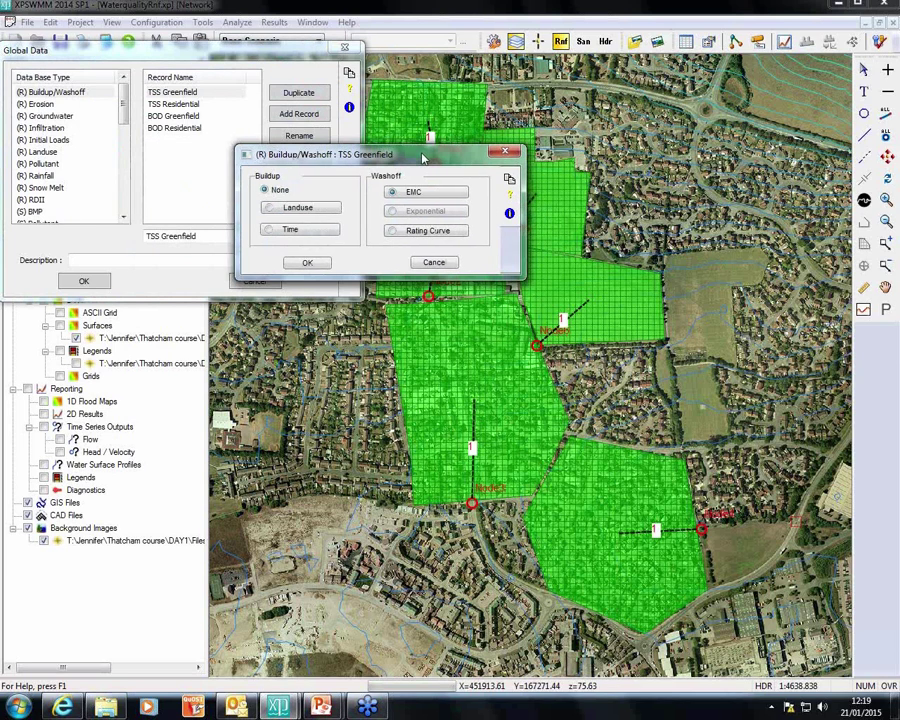
{"action": "left_click", "coordinate": [407, 233]}
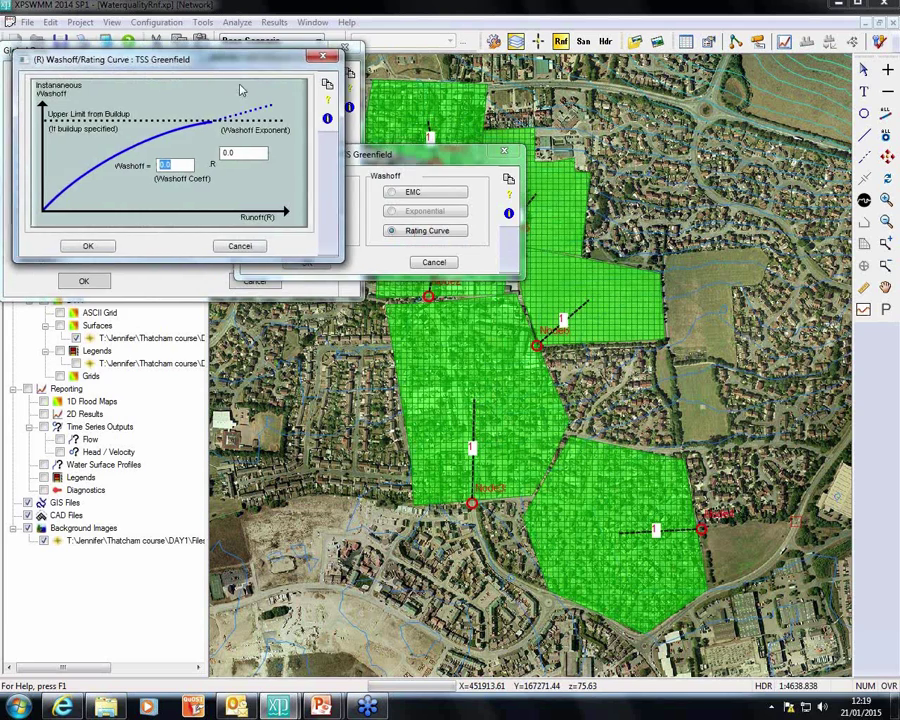
{"action": "key", "text": "Tab"}
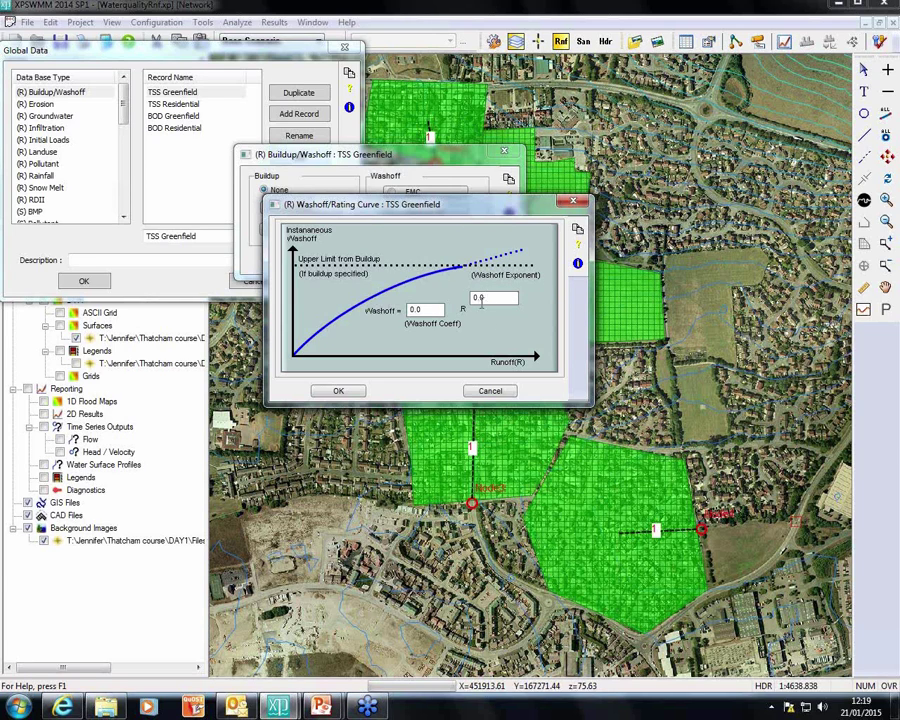
{"action": "double_click", "coordinate": [481, 299]}
{"action": "left_click", "coordinate": [490, 391]}
Set the TSS Greenfield washoff method back to EMC, accept the record and close the global data.
{"action": "left_click", "coordinate": [415, 193]}
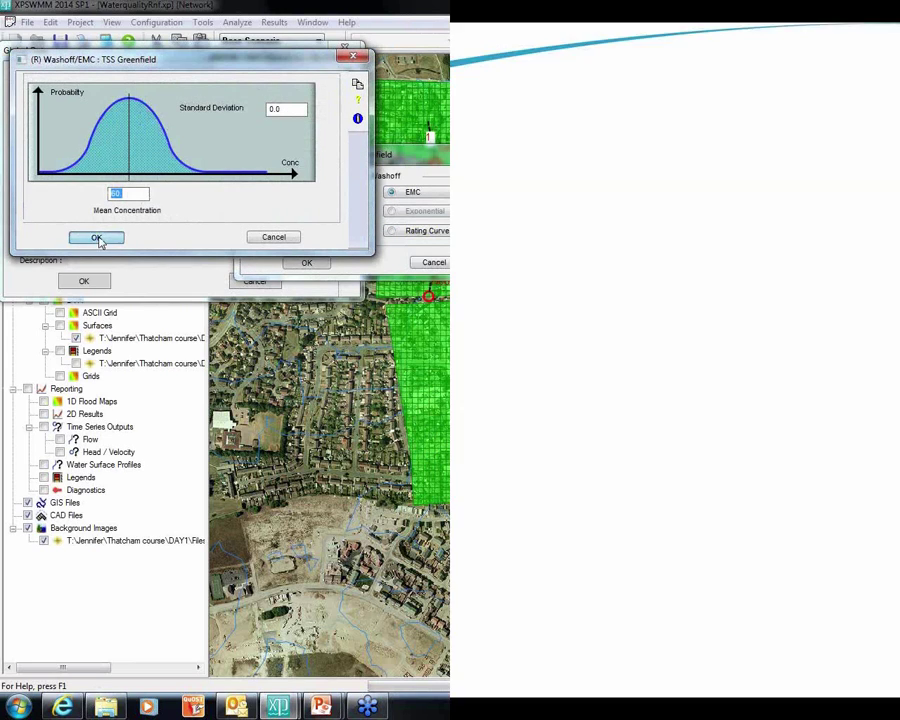
{"action": "left_click", "coordinate": [96, 238]}
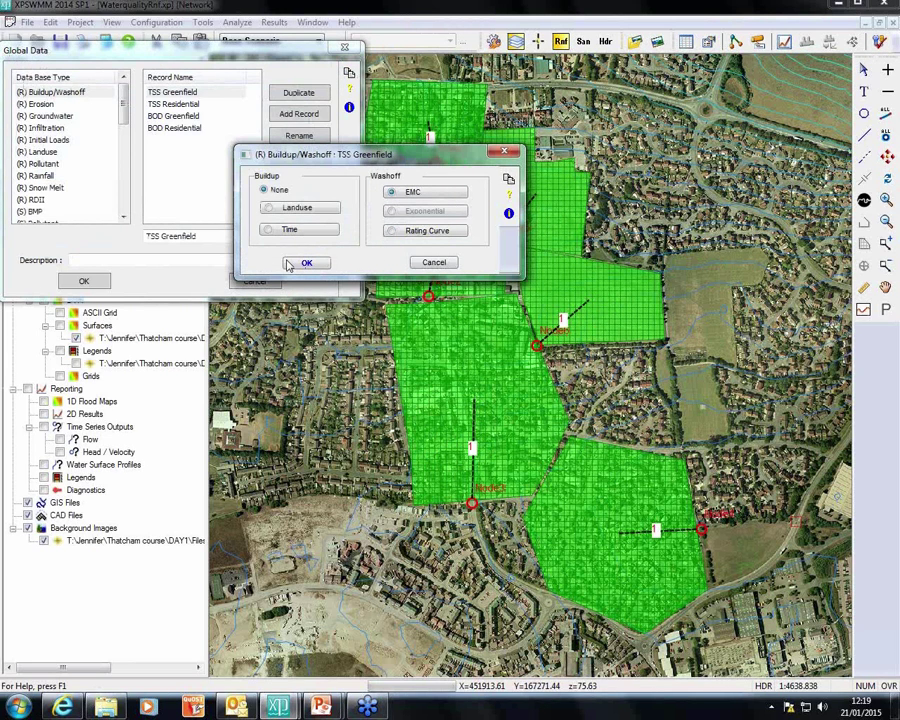
{"action": "left_click", "coordinate": [300, 265]}
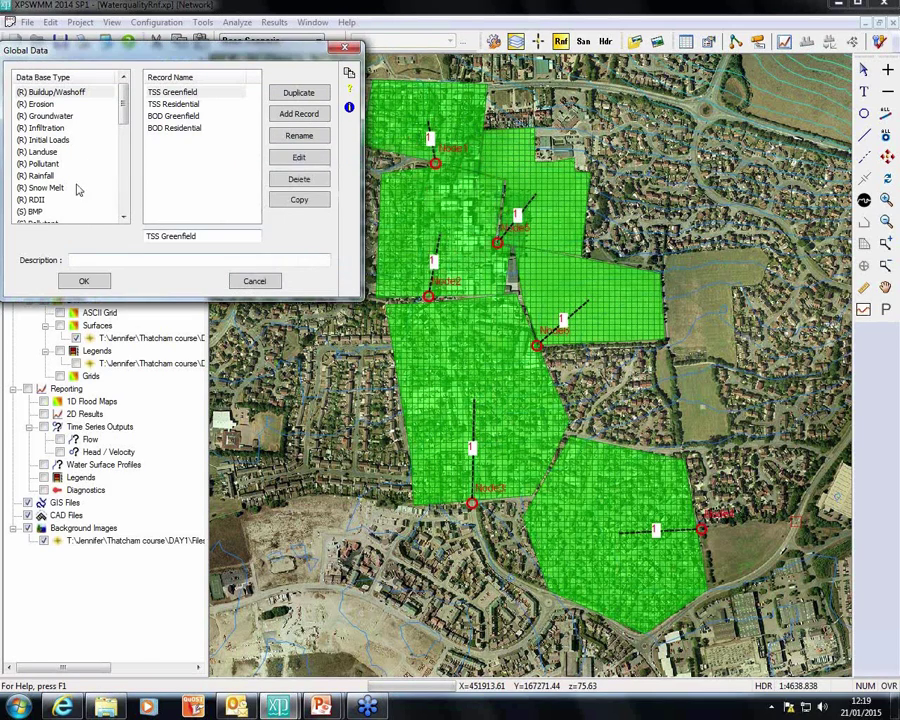
{"action": "left_click", "coordinate": [84, 280]}
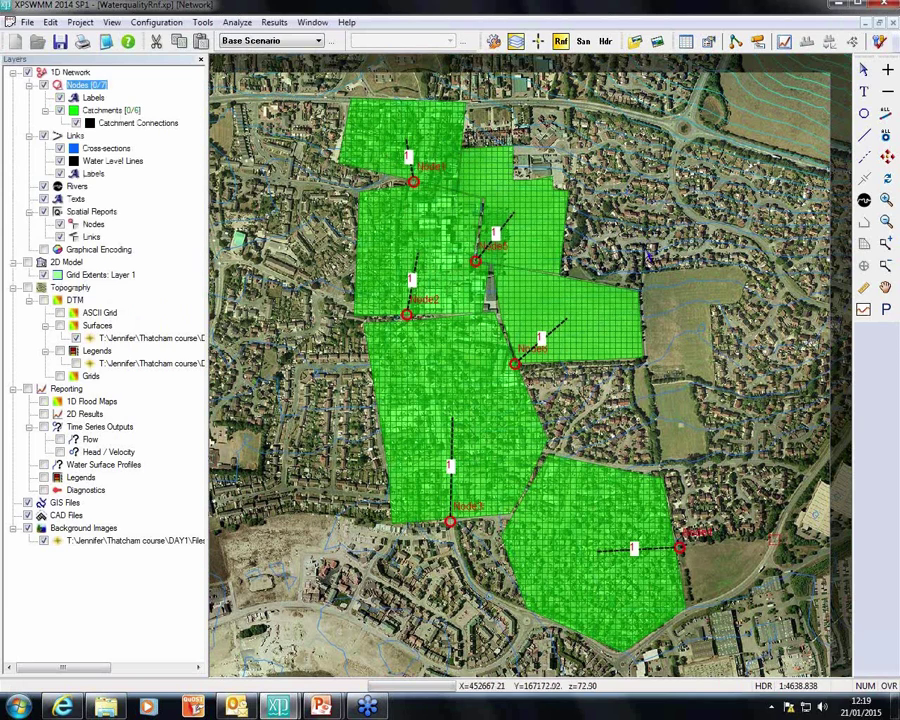
Review the list of pollutants used in the water quality settings of the runoff job control.
{"action": "left_click", "coordinate": [156, 22]}
{"action": "mouse_move", "coordinate": [179, 38]}
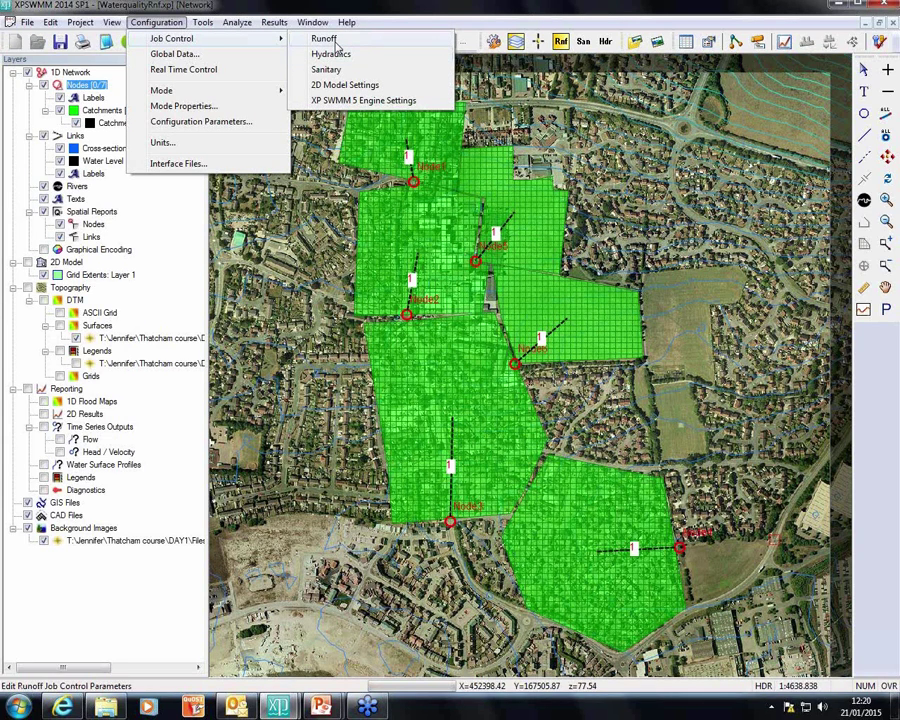
{"action": "left_click", "coordinate": [336, 42]}
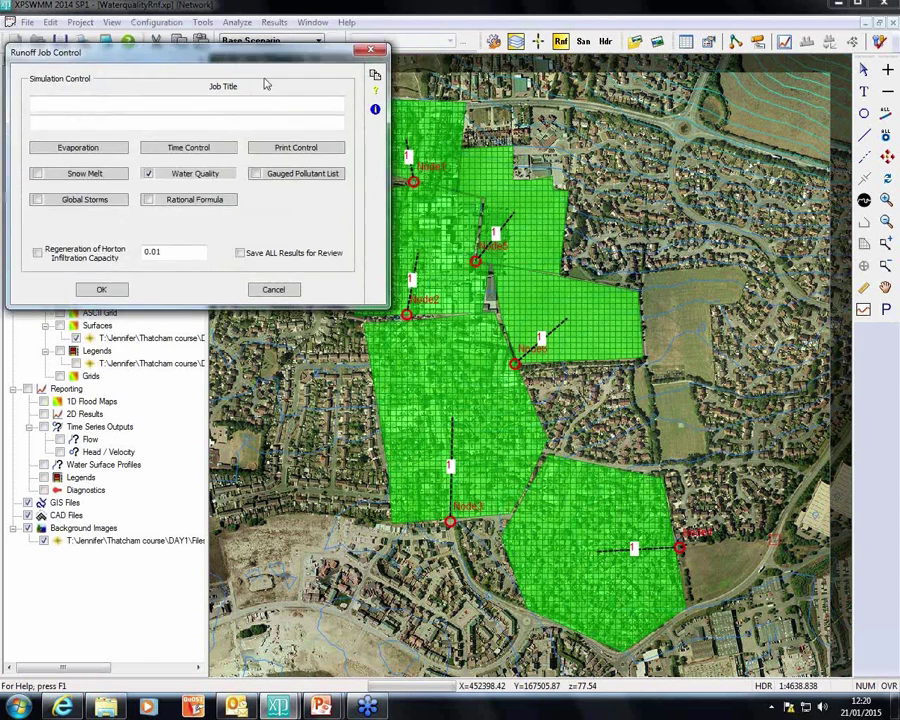
{"action": "left_click", "coordinate": [266, 229]}
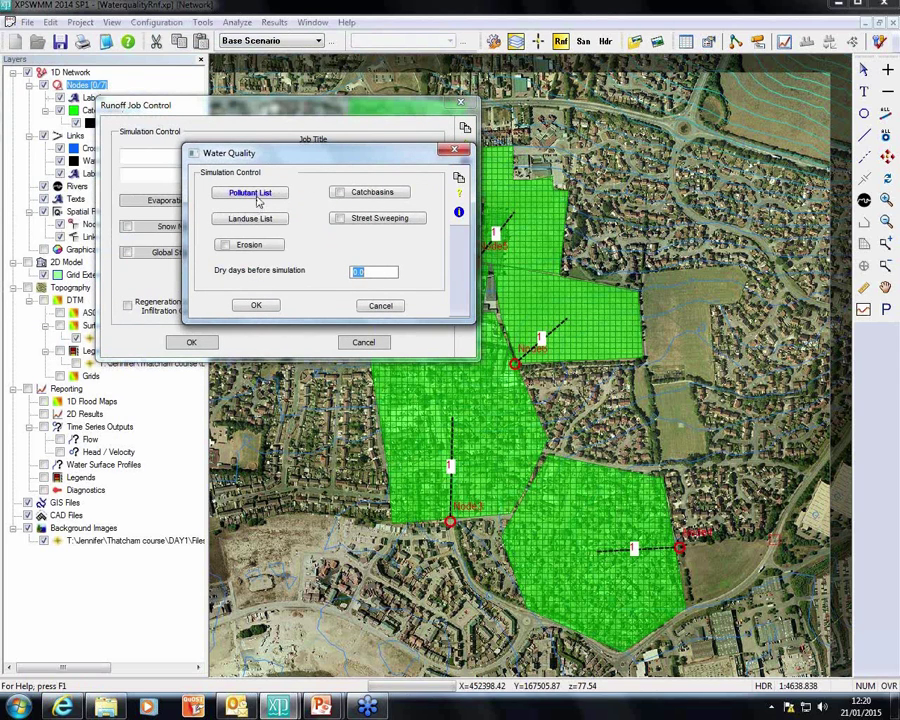
{"action": "left_click", "coordinate": [256, 193]}
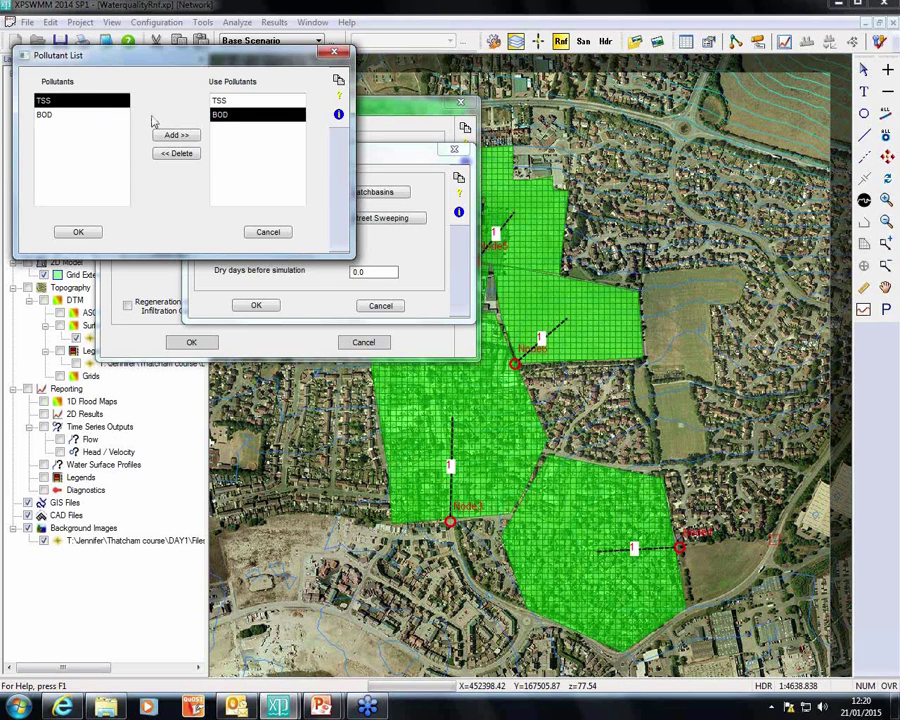
{"action": "left_click", "coordinate": [289, 233]}
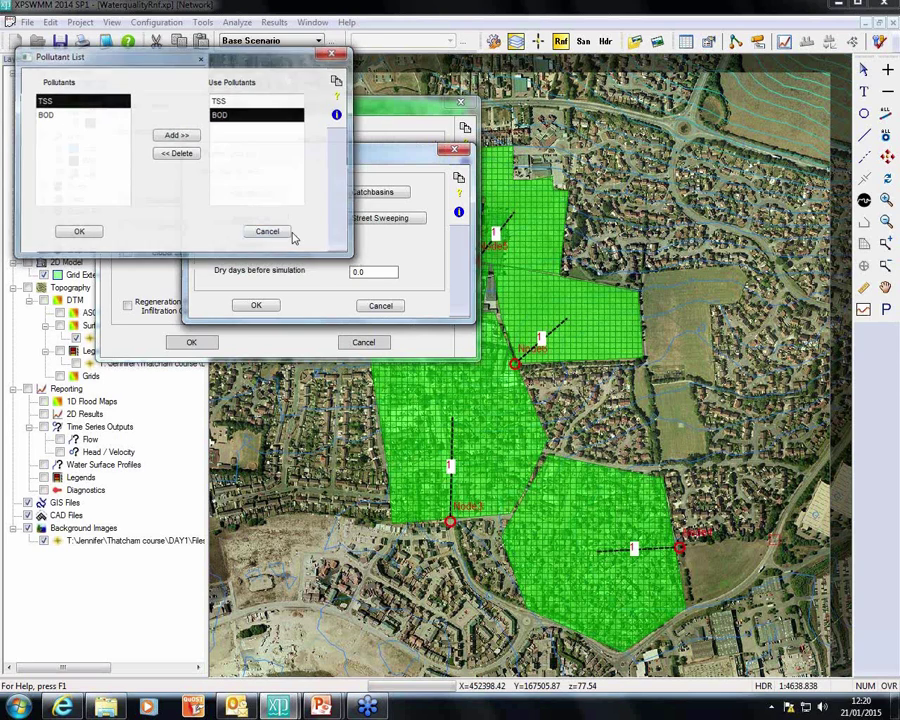
Review the land uses used in the runoff water quality settings and leave the job control without changes.
{"action": "left_click", "coordinate": [278, 216]}
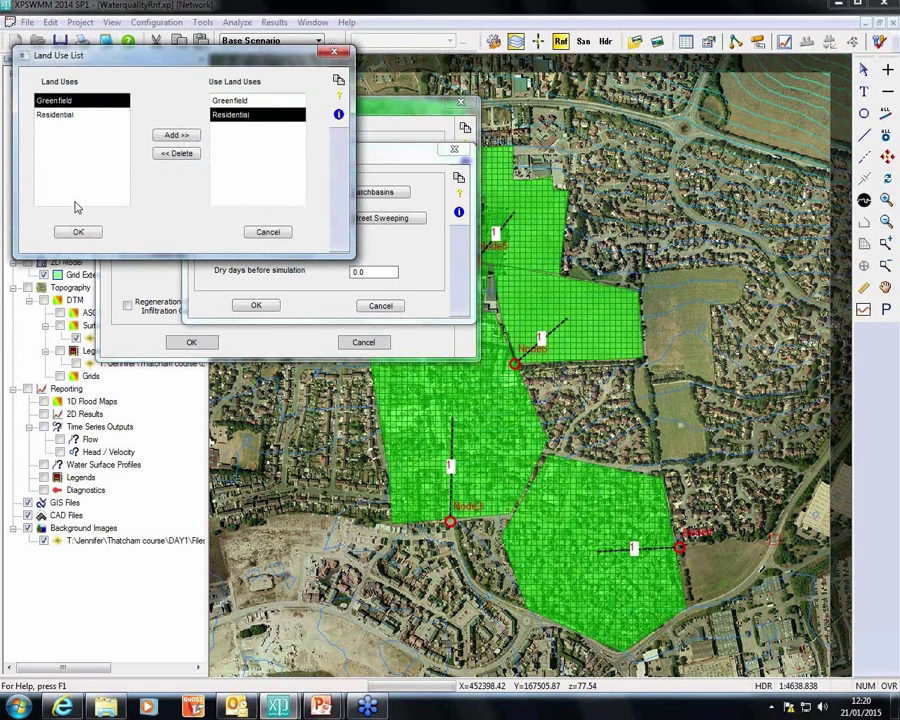
{"action": "left_click", "coordinate": [260, 103]}
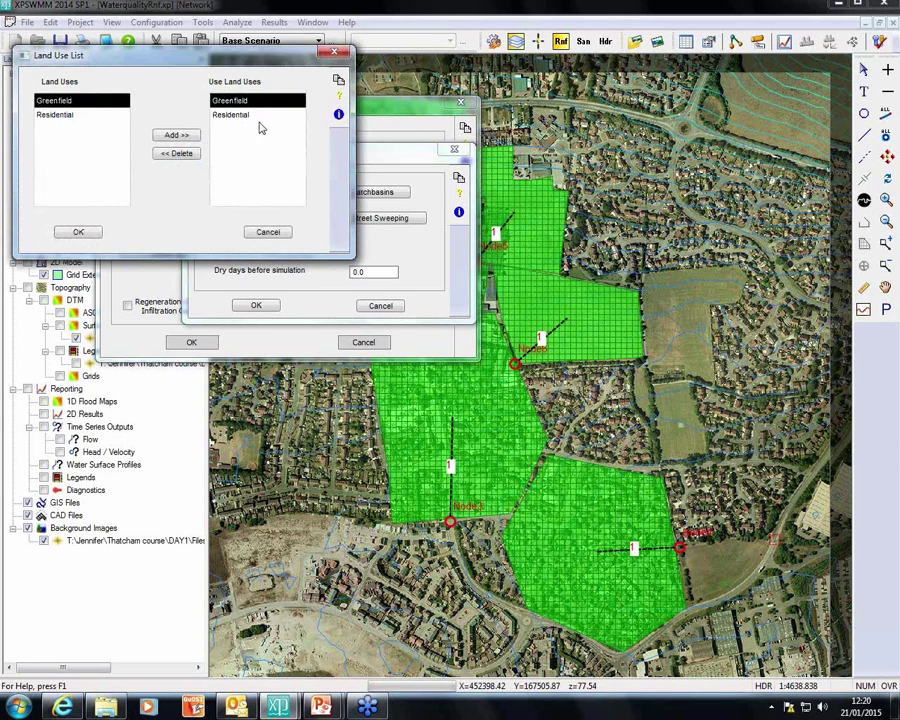
{"action": "key", "text": "Return"}
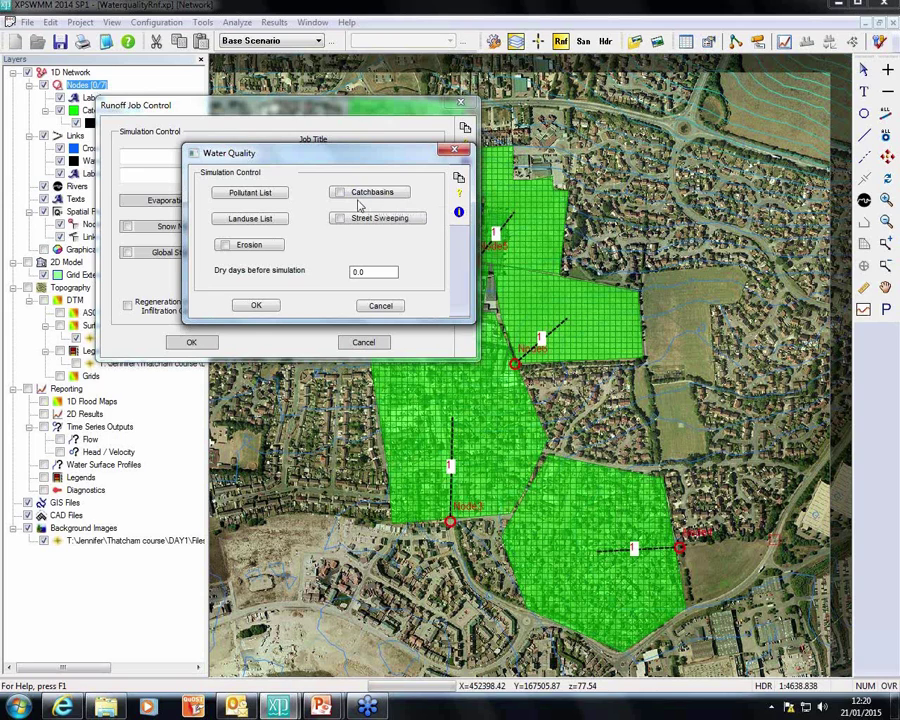
{"action": "left_click", "coordinate": [372, 309]}
{"action": "left_click", "coordinate": [362, 343]}
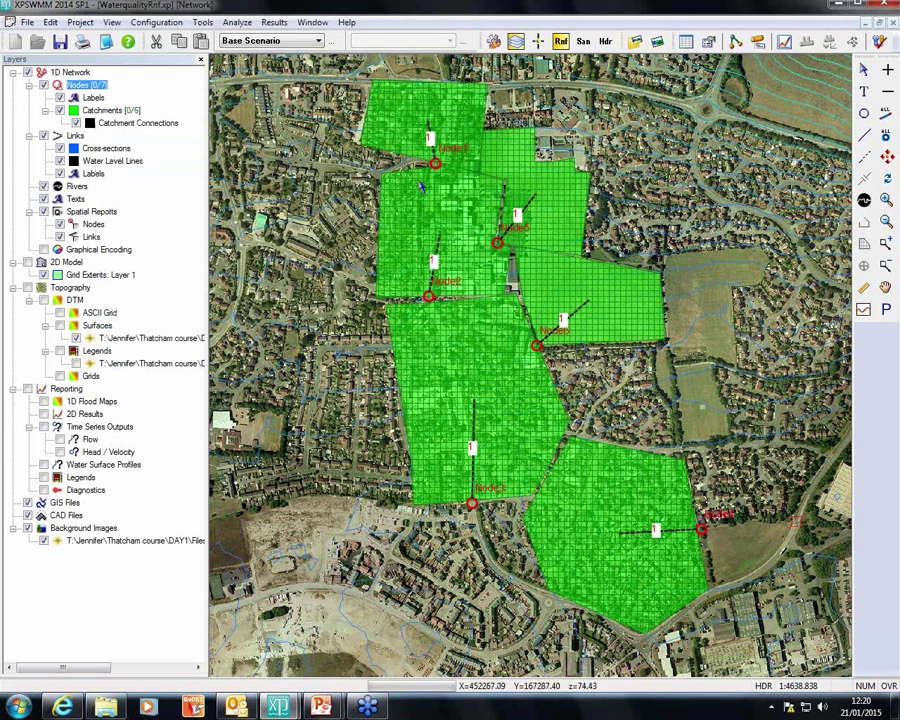
Review the land use area percentages in the water quality data of Node1's first sub-catchment.
{"action": "double_click", "coordinate": [435, 162]}
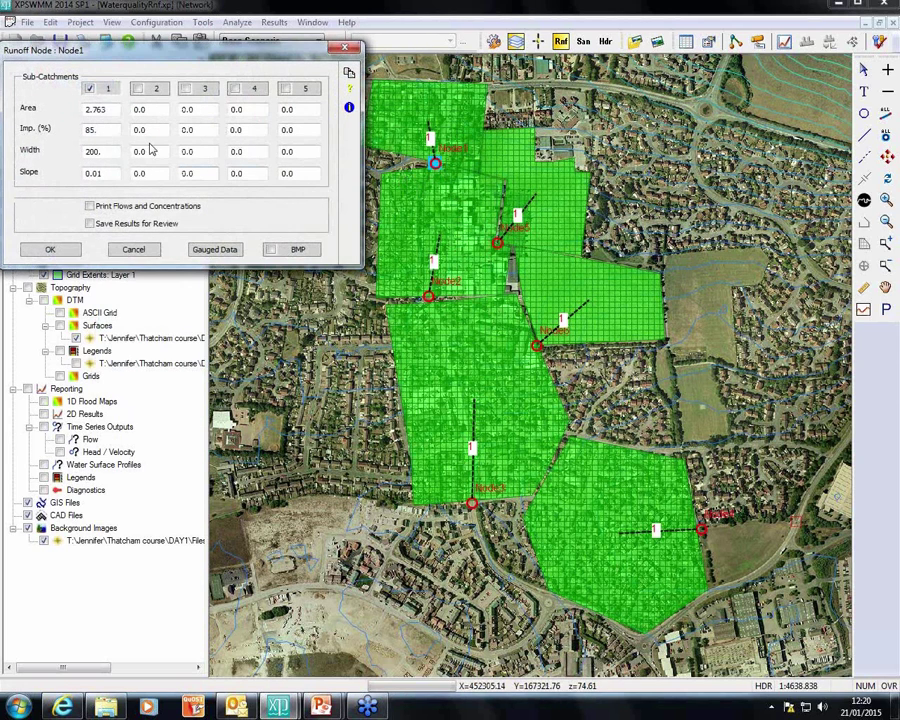
{"action": "left_click", "coordinate": [111, 91]}
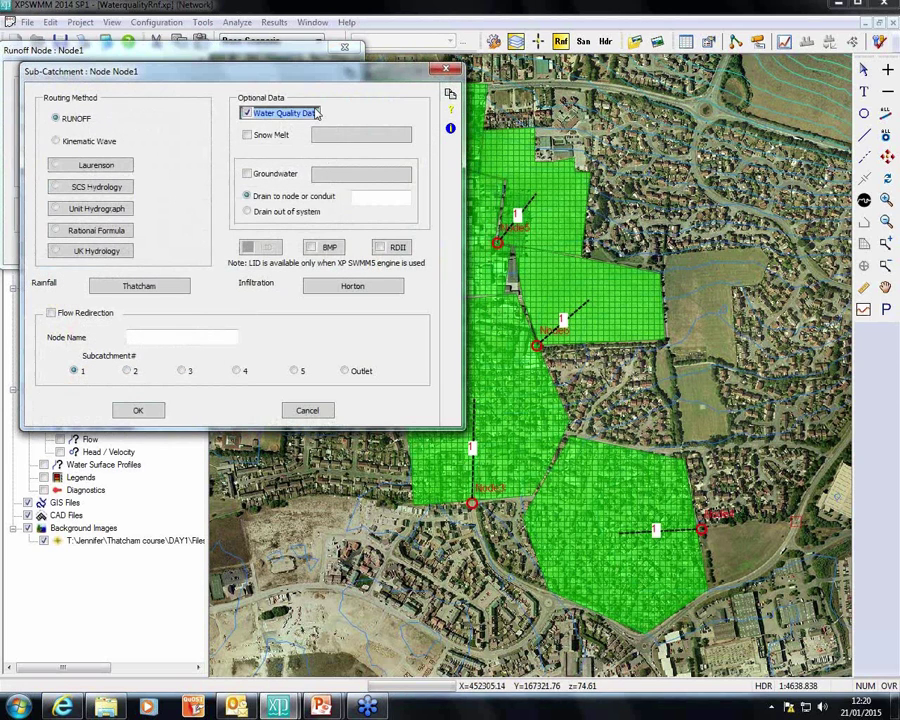
{"action": "left_click", "coordinate": [262, 117]}
{"action": "left_click_drag", "start_coordinate": [122, 45], "coordinate": [205, 110]}
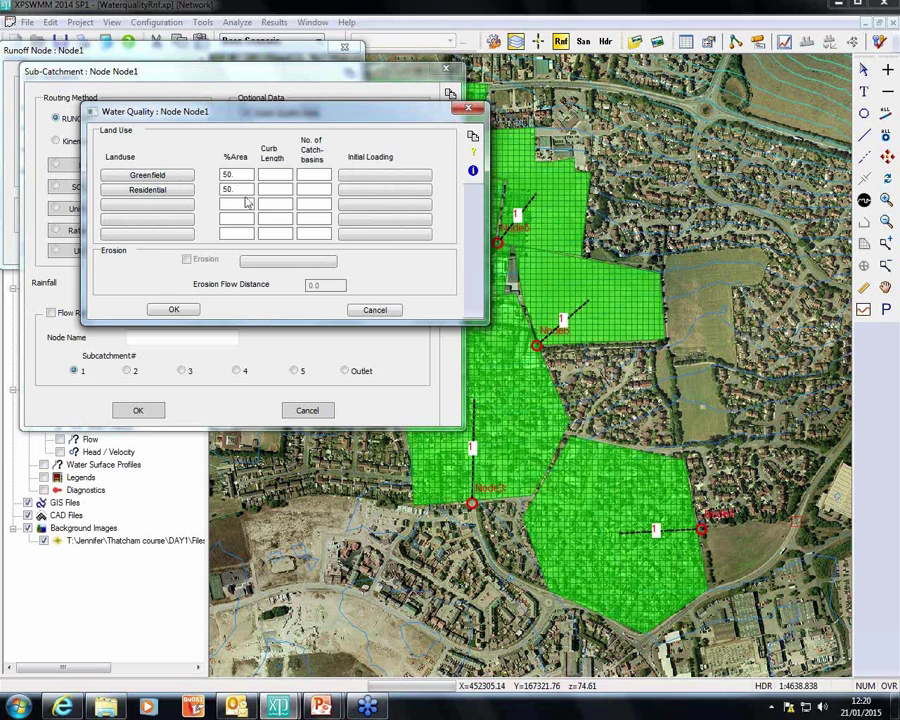
{"action": "left_click", "coordinate": [273, 186]}
{"action": "key", "text": "Return"}
{"action": "key", "text": "Return"}
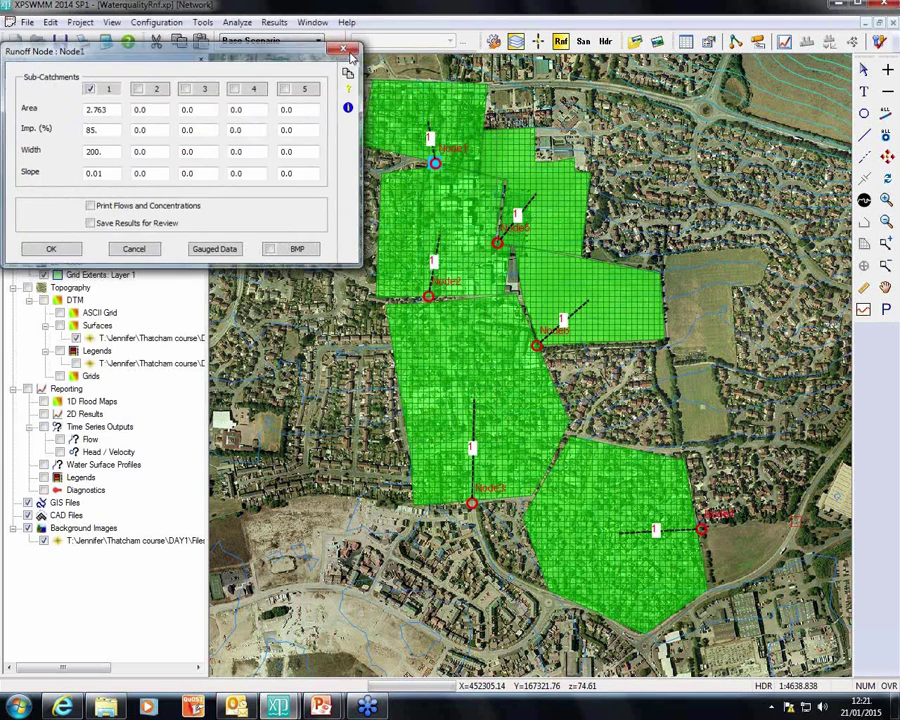
{"action": "left_click", "coordinate": [346, 49]}
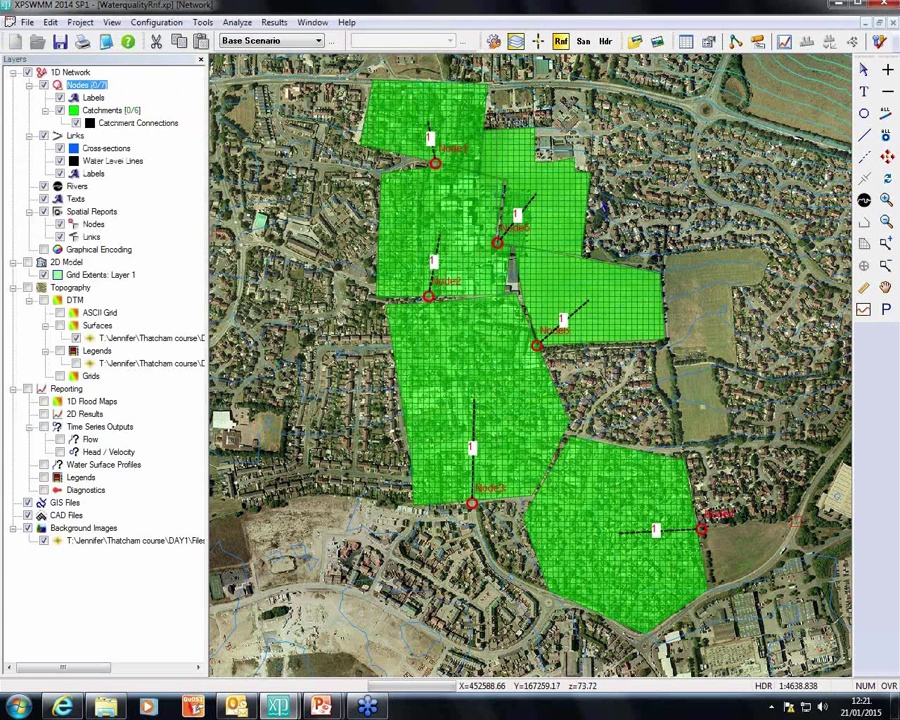
Check the water quality data of Node2's first sub-catchment and close the node's runoff settings.
{"action": "double_click", "coordinate": [428, 296]}
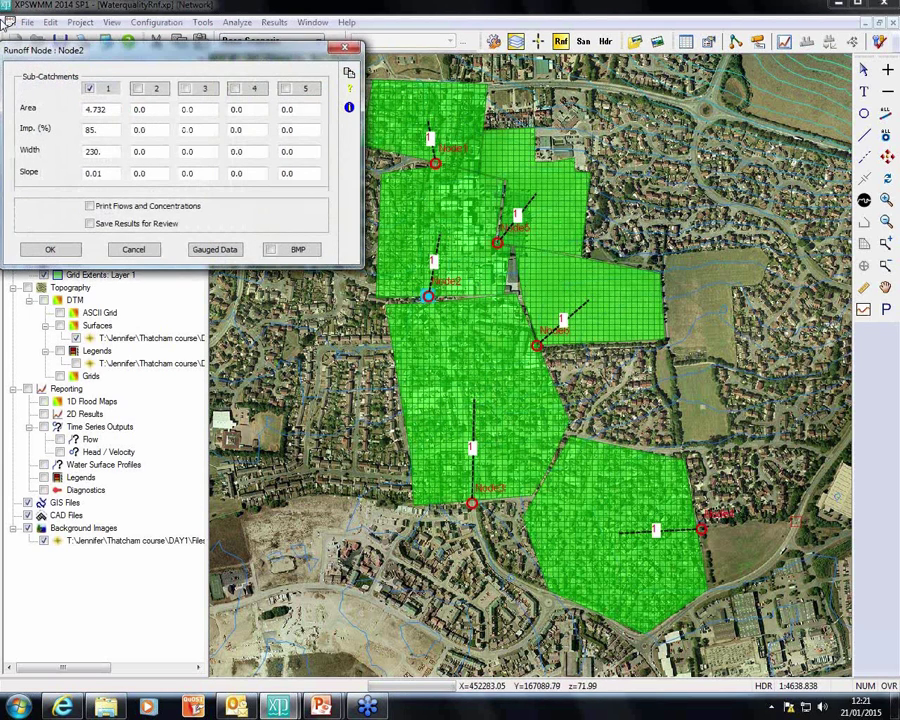
{"action": "left_click", "coordinate": [108, 88]}
{"action": "left_click", "coordinate": [297, 115]}
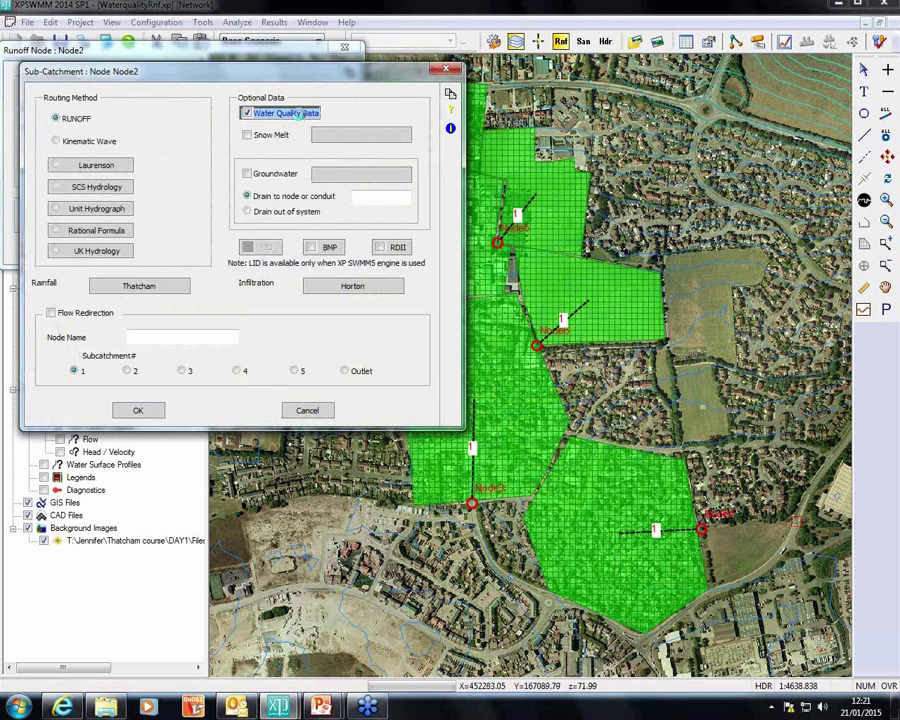
{"action": "left_click", "coordinate": [383, 42]}
{"action": "left_click", "coordinate": [446, 68]}
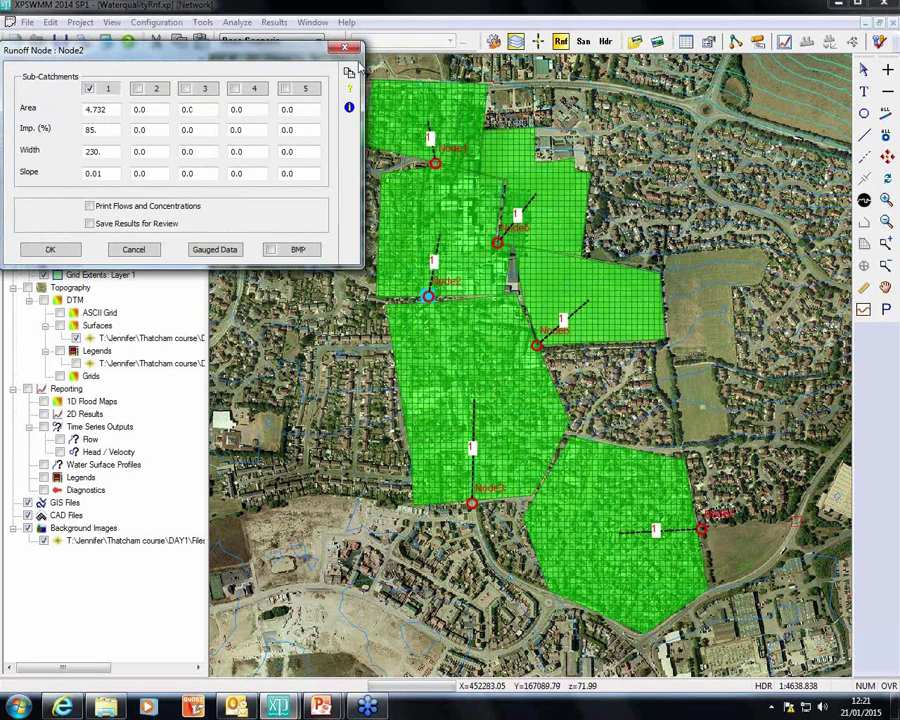
{"action": "left_click", "coordinate": [346, 48]}
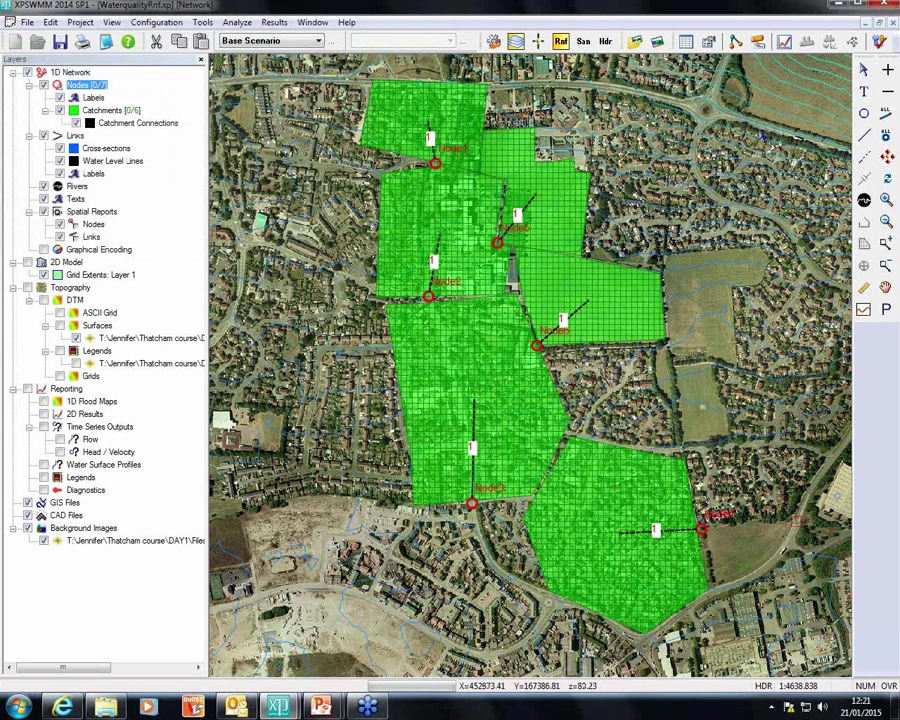
Review Node1's TSS and BOD load and concentration results, enlarging the early part of the graph.
{"action": "left_click", "coordinate": [760, 95]}
{"action": "left_click", "coordinate": [435, 163]}
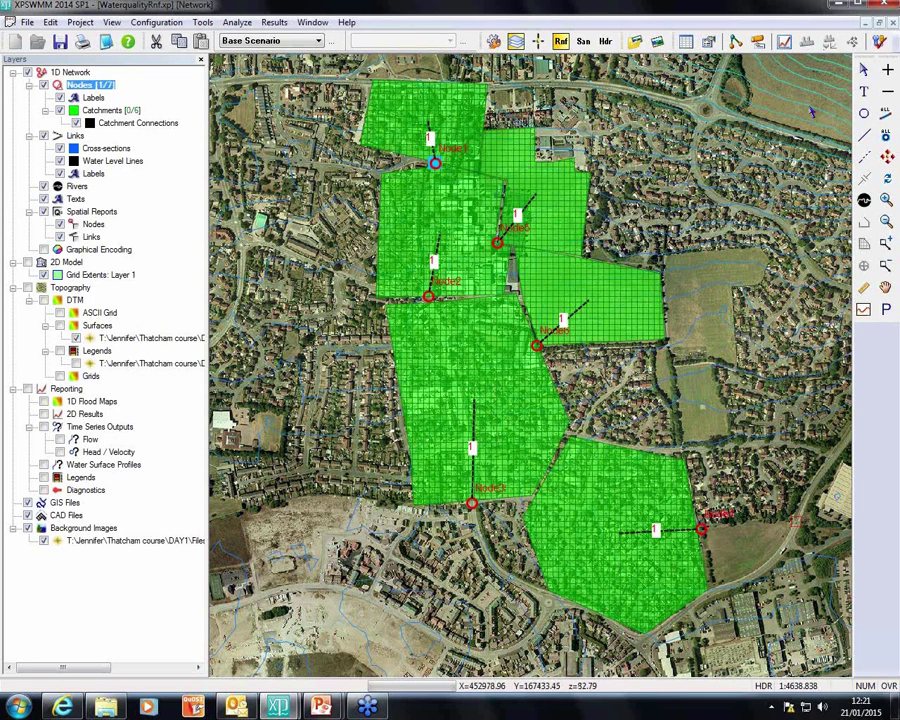
{"action": "left_click", "coordinate": [784, 41]}
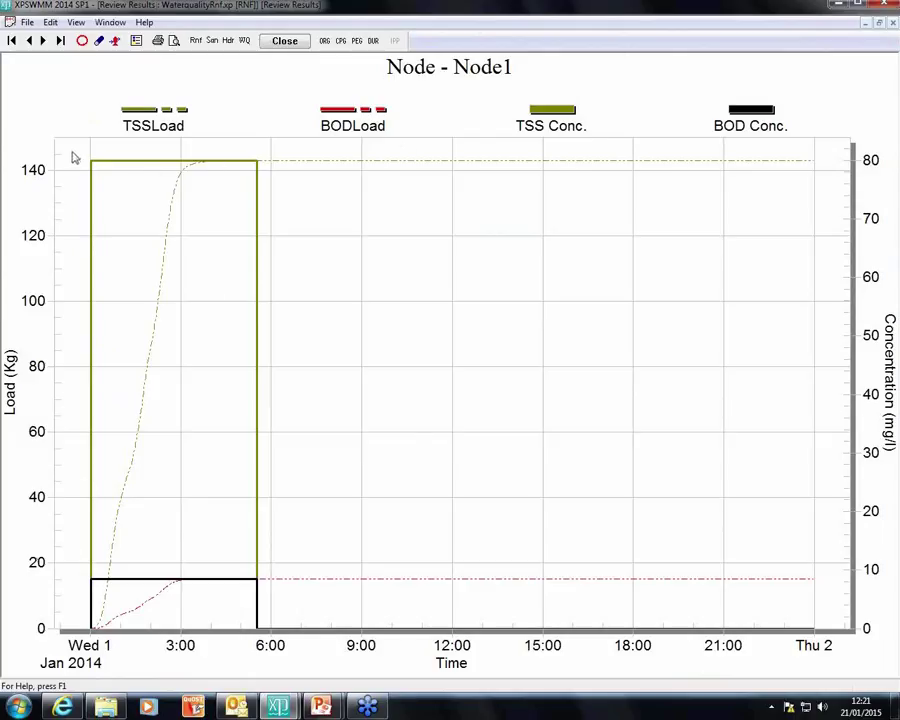
{"action": "left_click_drag", "start_coordinate": [72, 155], "coordinate": [412, 653]}
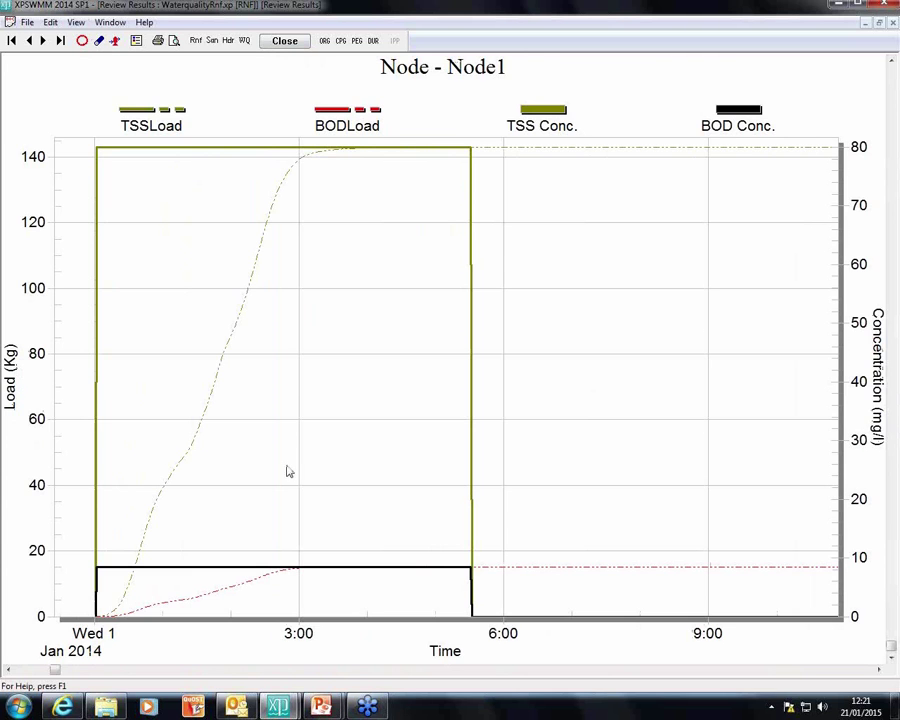
{"action": "left_click", "coordinate": [280, 44]}
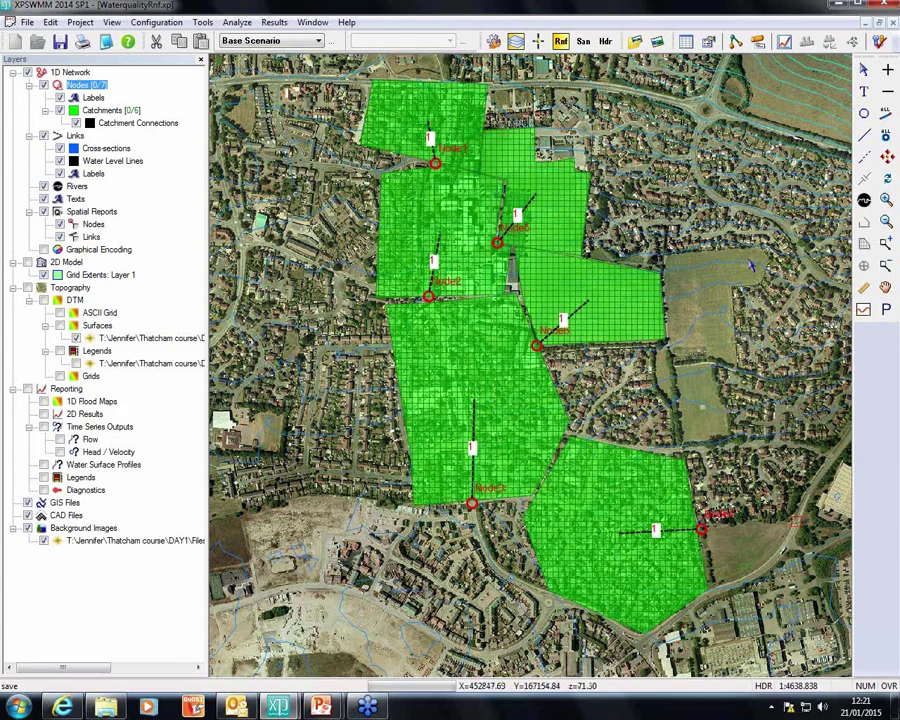
Switch to the WaterqualityHdr_revision.xp model and display Node1's runoff TSS and BOD load and concentration results.
{"action": "mouse_move", "coordinate": [279, 707]}
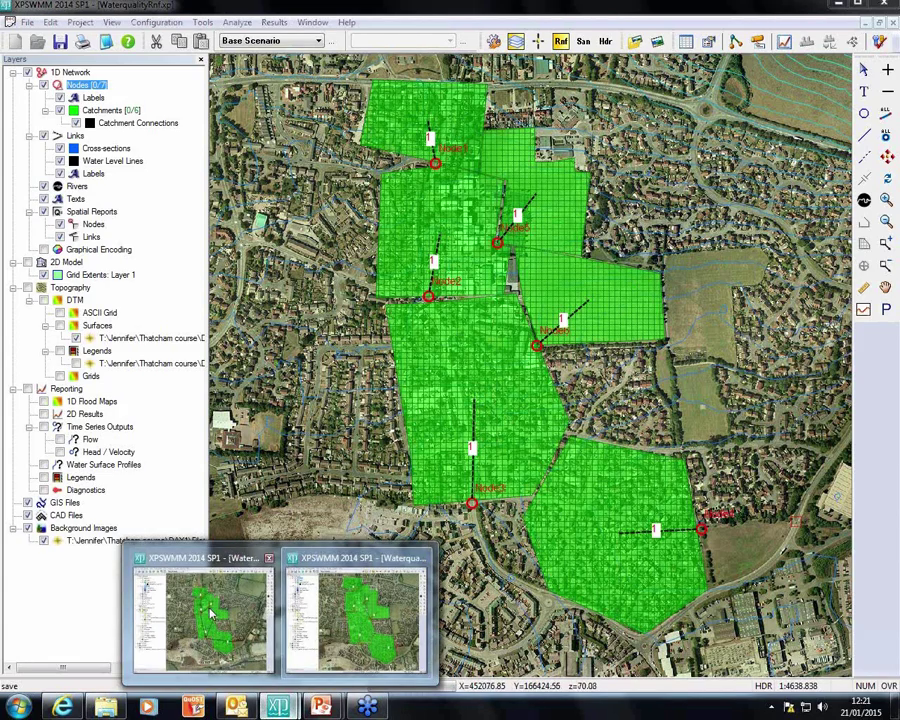
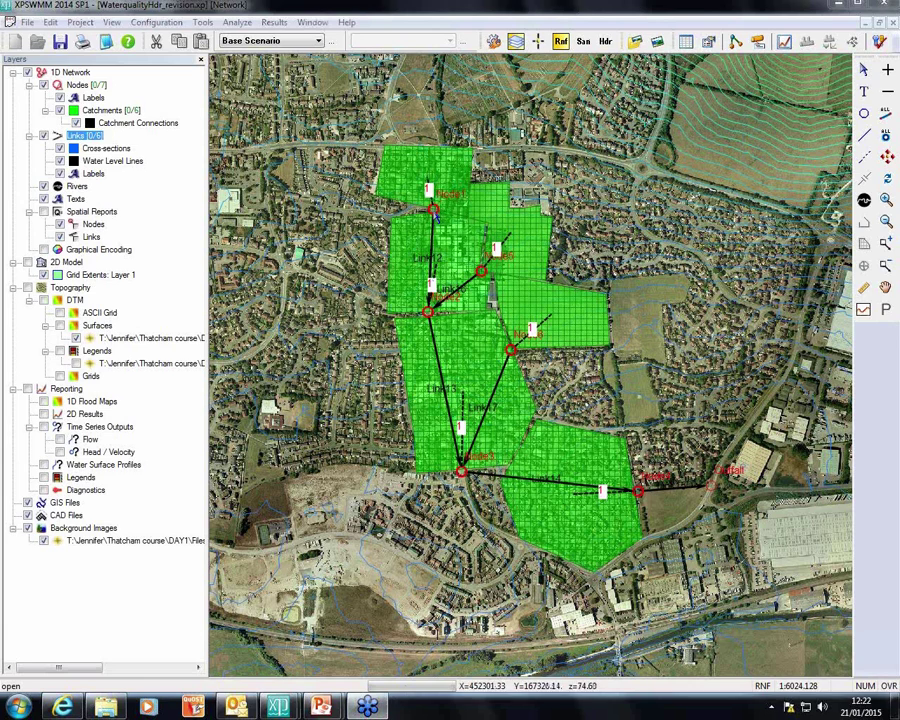
{"action": "left_click", "coordinate": [432, 208]}
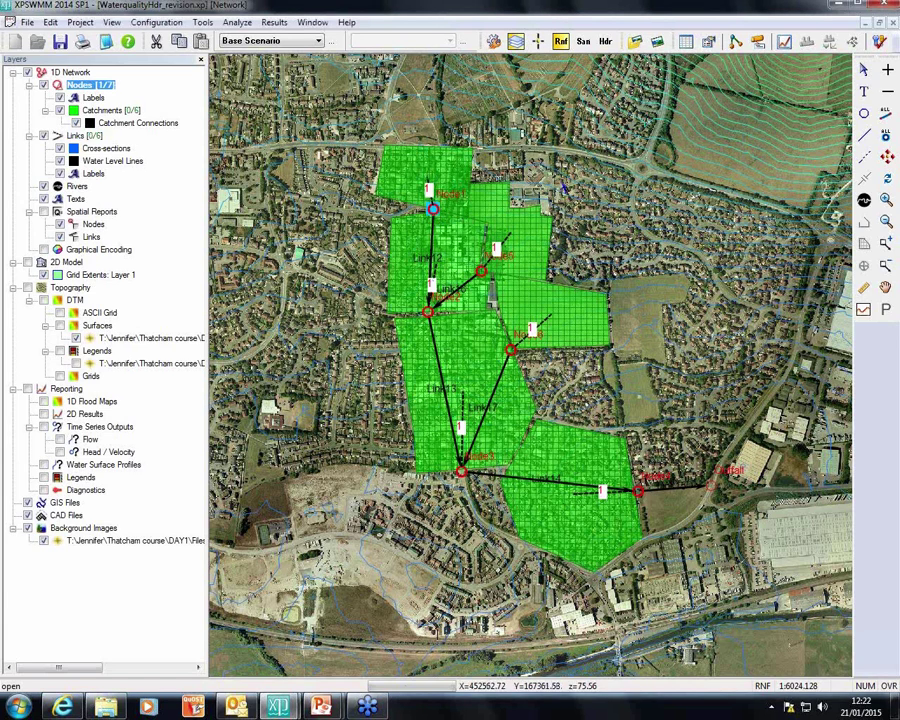
{"action": "left_click", "coordinate": [784, 42]}
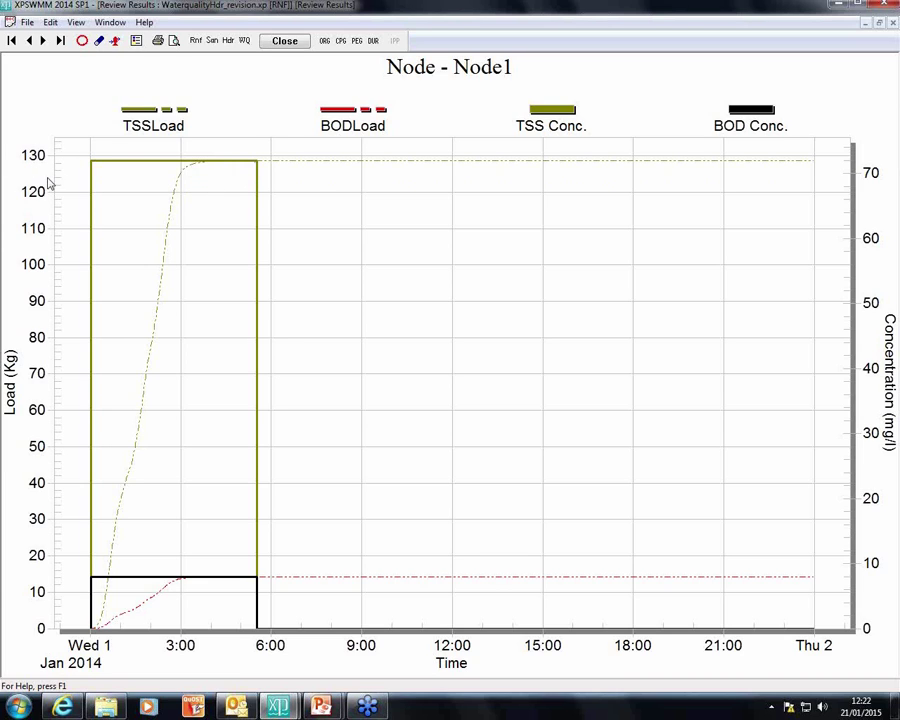
Compare Node1's non-cumulative and cumulative TSS and BOD loads by turning the Cumulative option off and back on, and close the graph.
{"action": "left_click", "coordinate": [136, 41]}
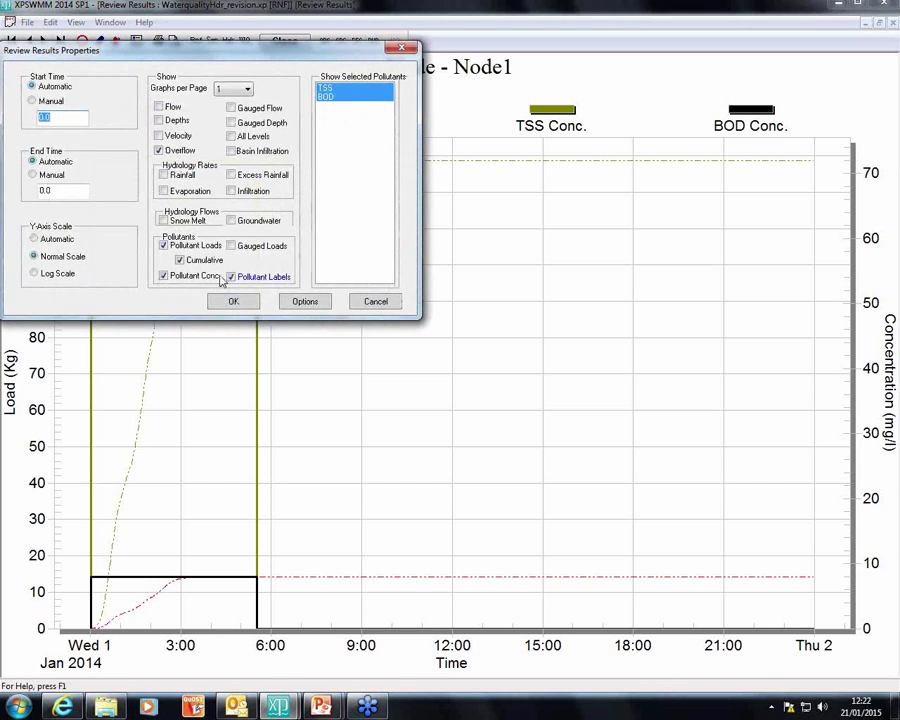
{"action": "left_click", "coordinate": [196, 262]}
{"action": "left_click", "coordinate": [235, 303]}
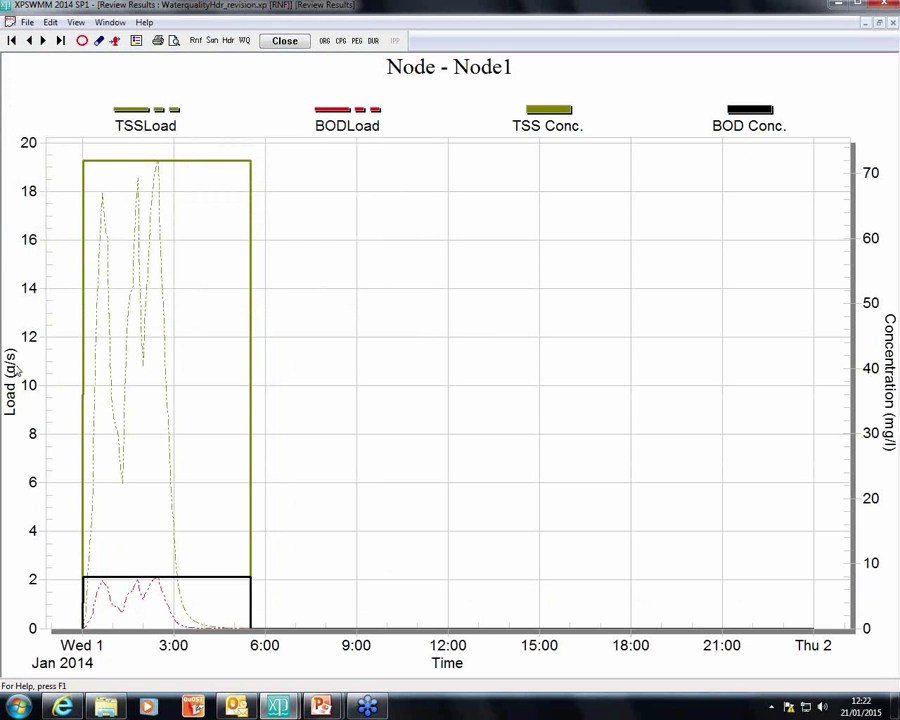
{"action": "left_click", "coordinate": [137, 42]}
{"action": "left_click", "coordinate": [181, 259]}
{"action": "left_click", "coordinate": [238, 302]}
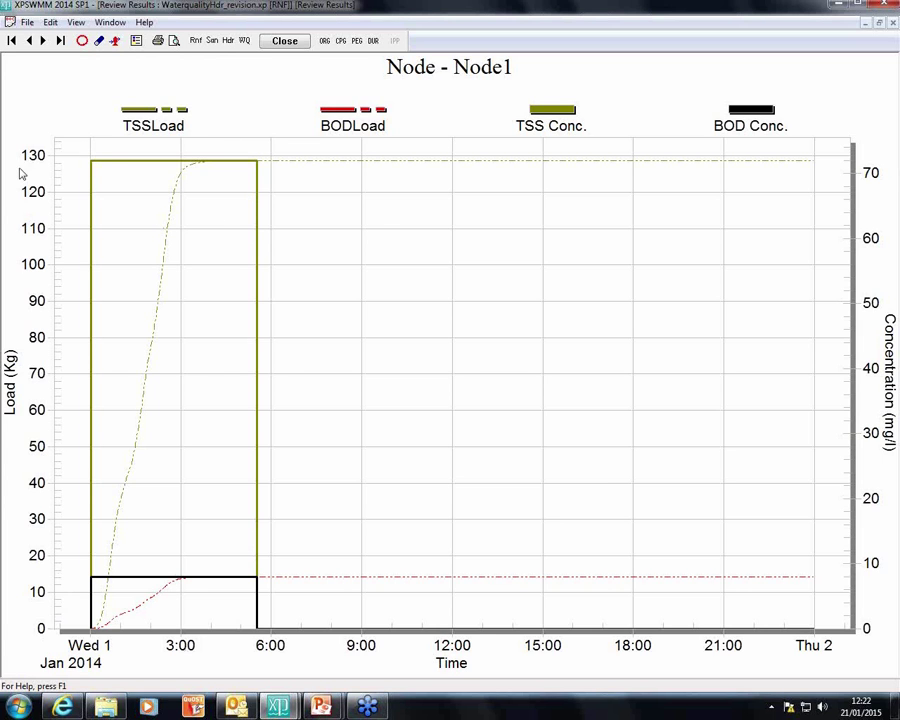
{"action": "left_click", "coordinate": [284, 40]}
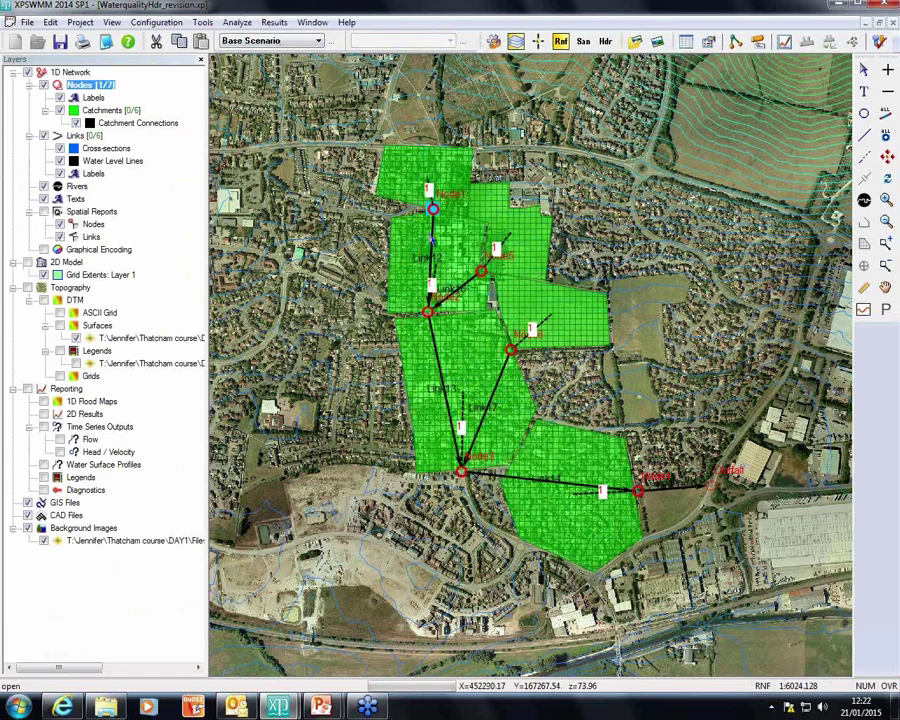
Review Link12's TSS and BOD load and concentration graph, and deselect the link.
{"action": "left_click", "coordinate": [432, 232]}
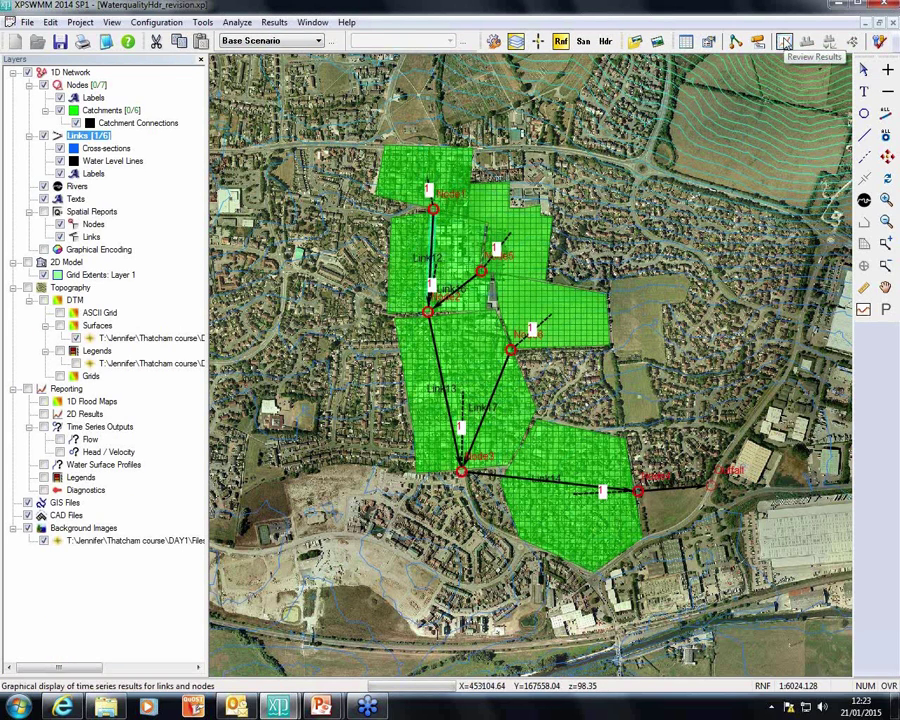
{"action": "left_click", "coordinate": [785, 42]}
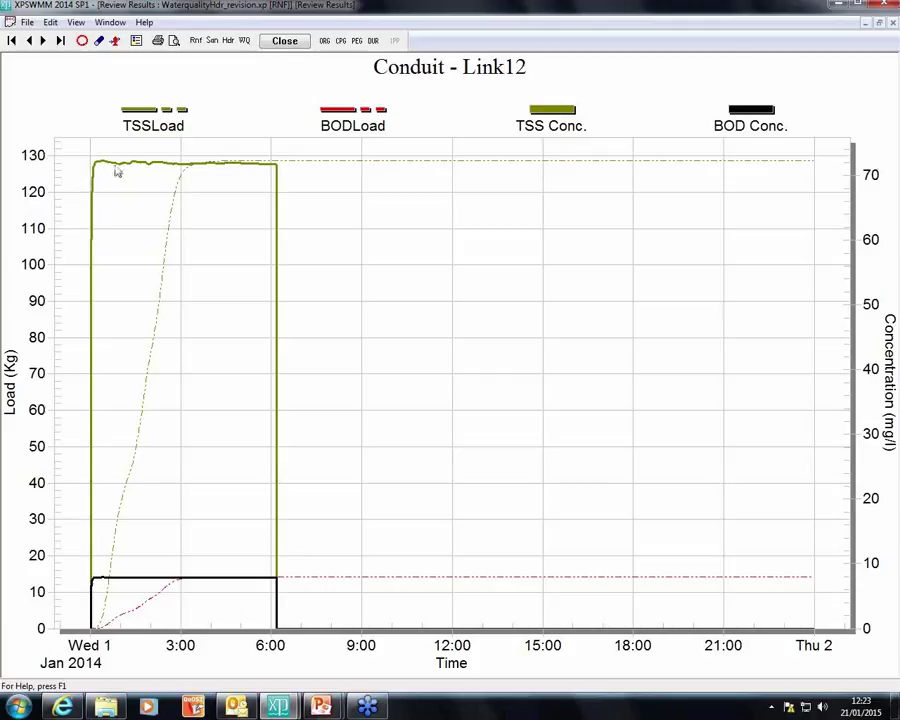
{"action": "left_click", "coordinate": [284, 41]}
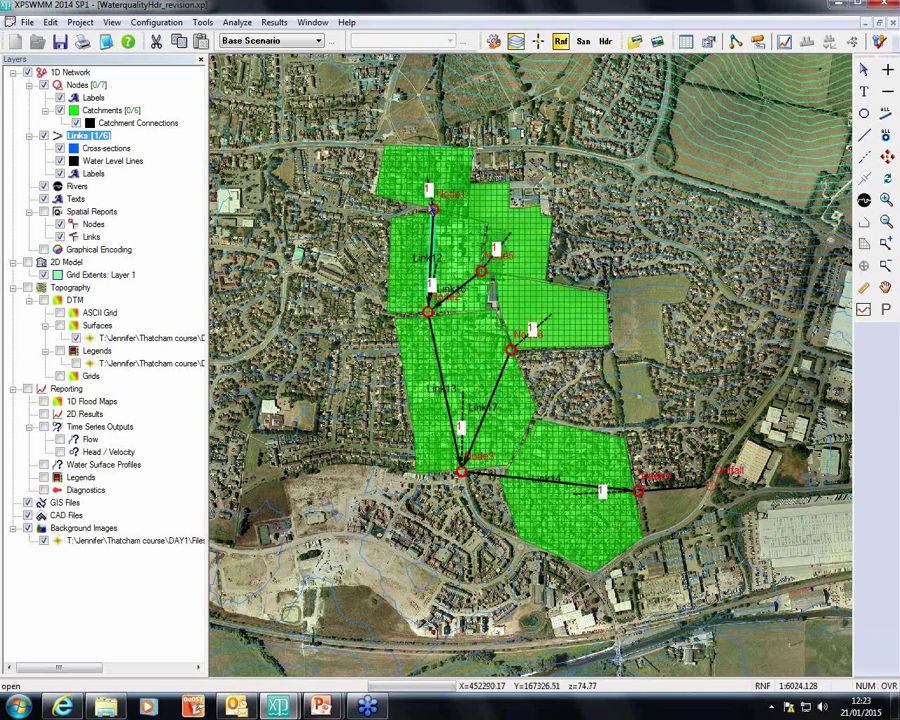
{"action": "key", "text": "Escape"}
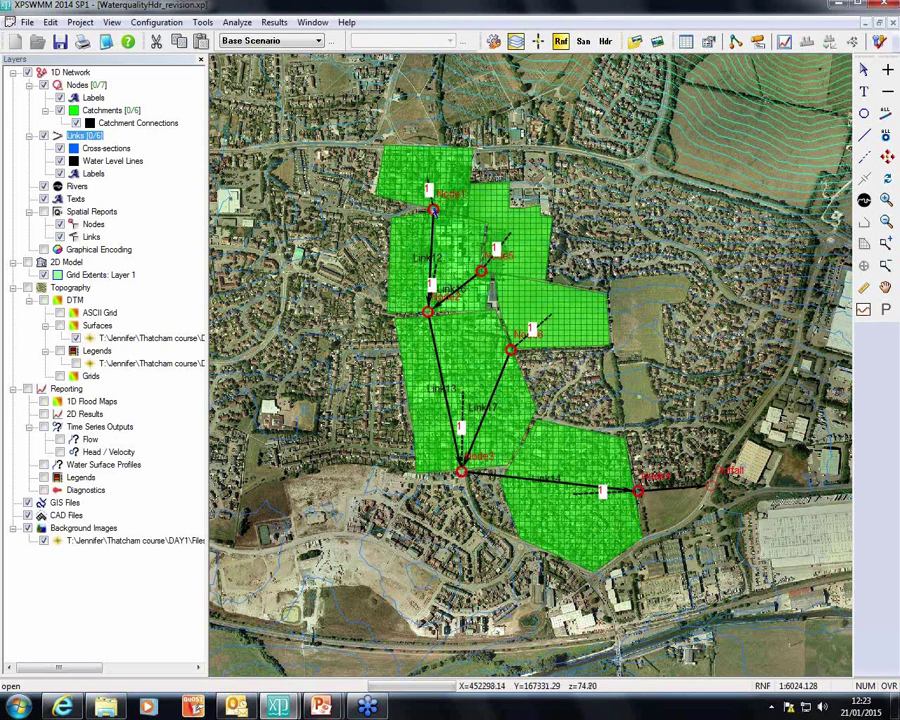
Select the network path from Node1 through Node2 to Outfall and compare the TSS and BOD graphs of its five nodes.
{"action": "left_click", "coordinate": [434, 206]}
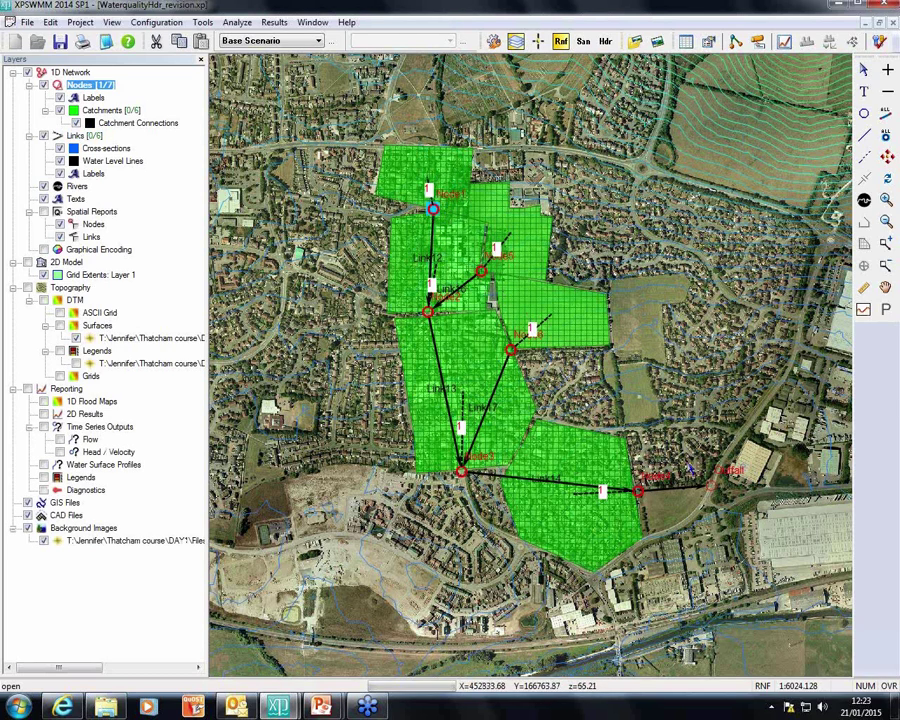
{"action": "left_click", "coordinate": [427, 311], "text": "shift"}
{"action": "left_click", "coordinate": [711, 487], "text": "shift"}
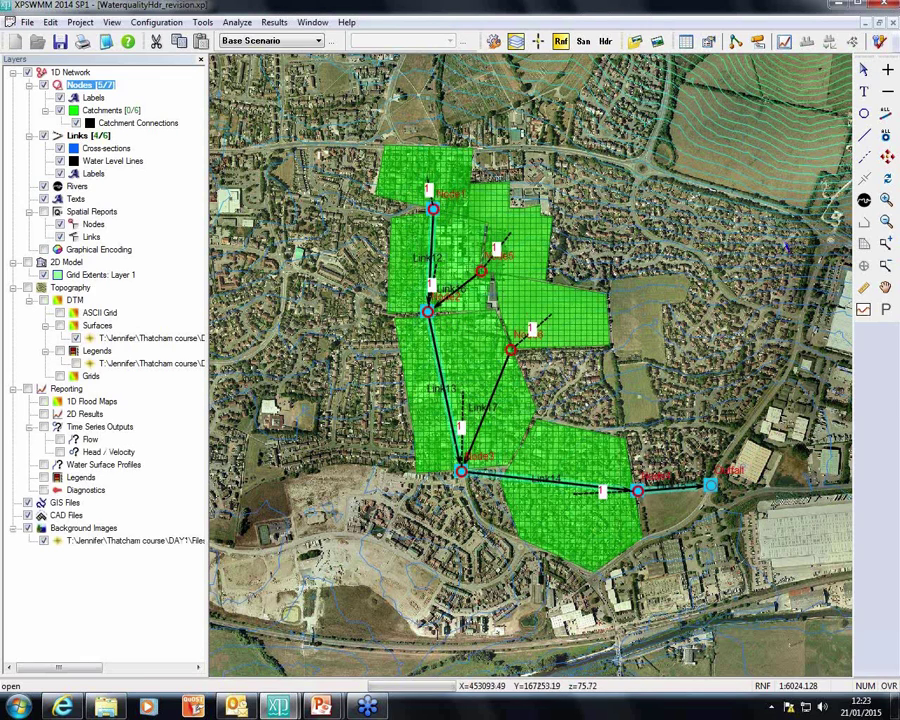
{"action": "left_click", "coordinate": [785, 43]}
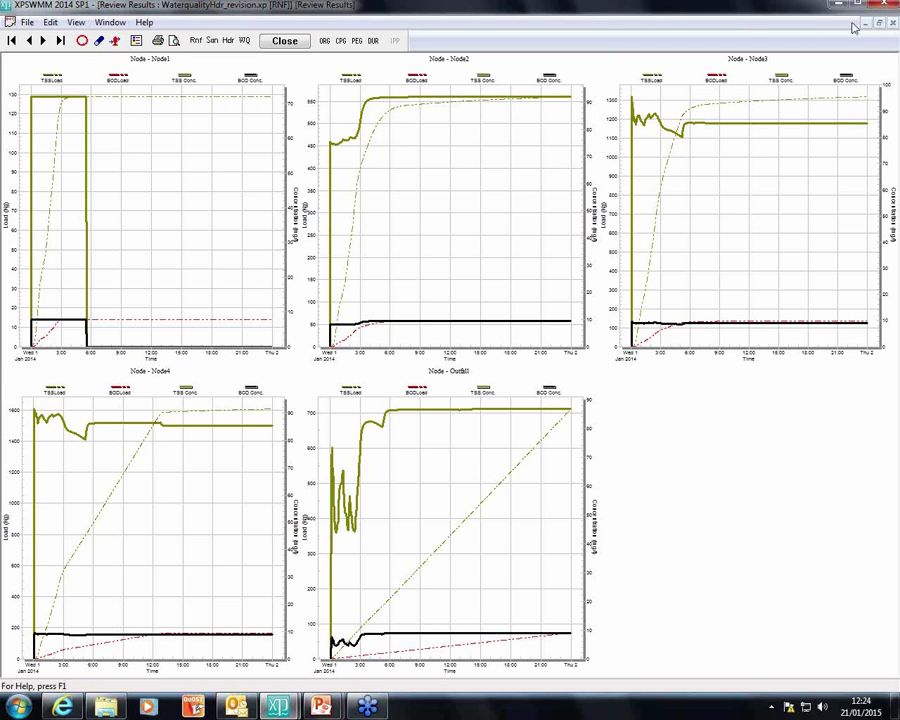
{"action": "left_click", "coordinate": [893, 21]}
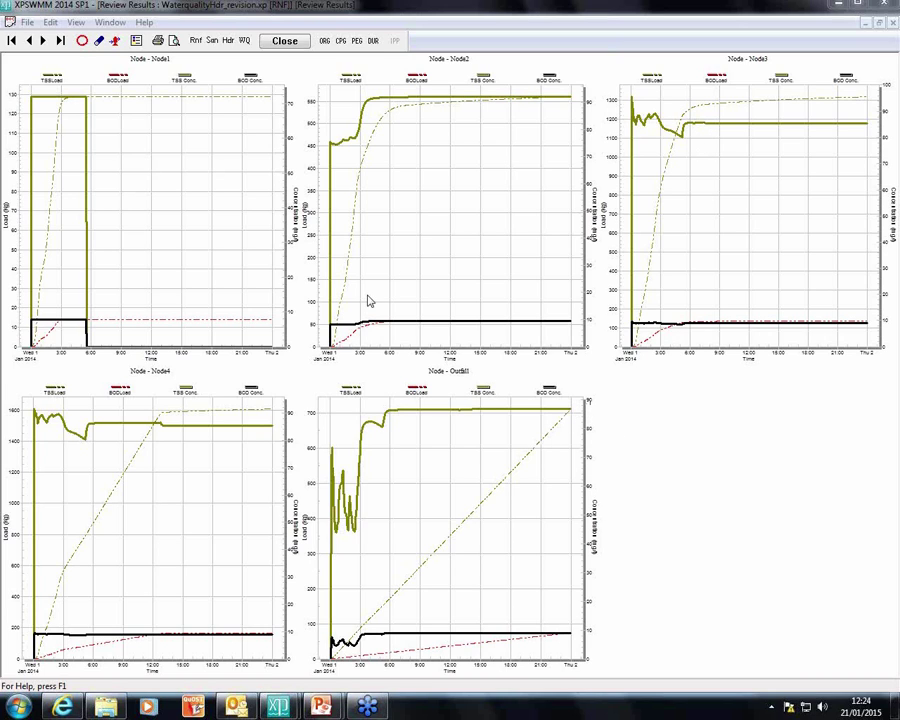
{"action": "left_click", "coordinate": [284, 40]}
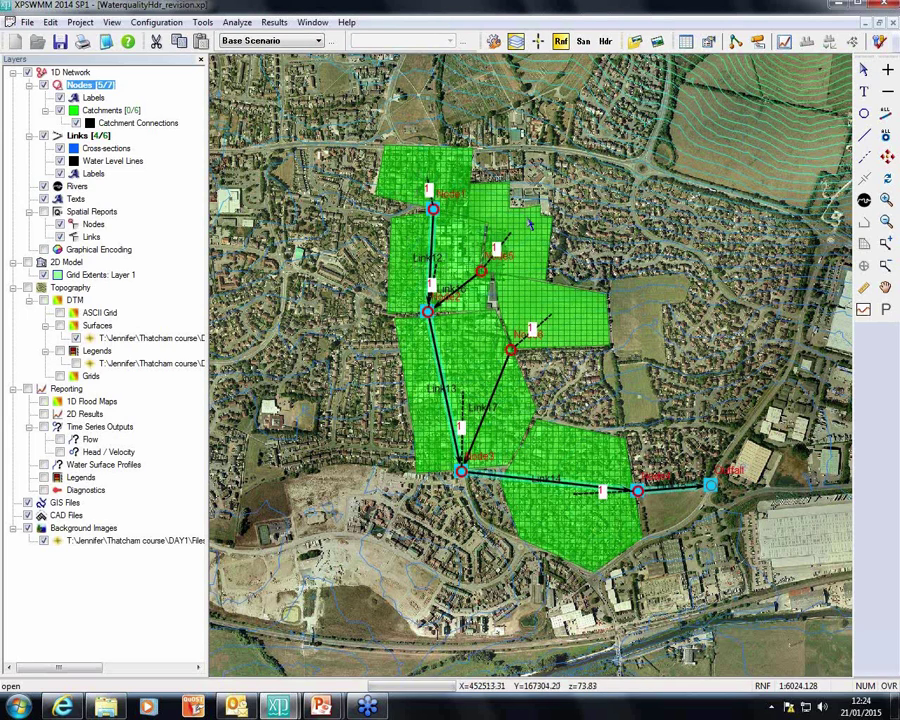
{"action": "left_click", "coordinate": [784, 42]}
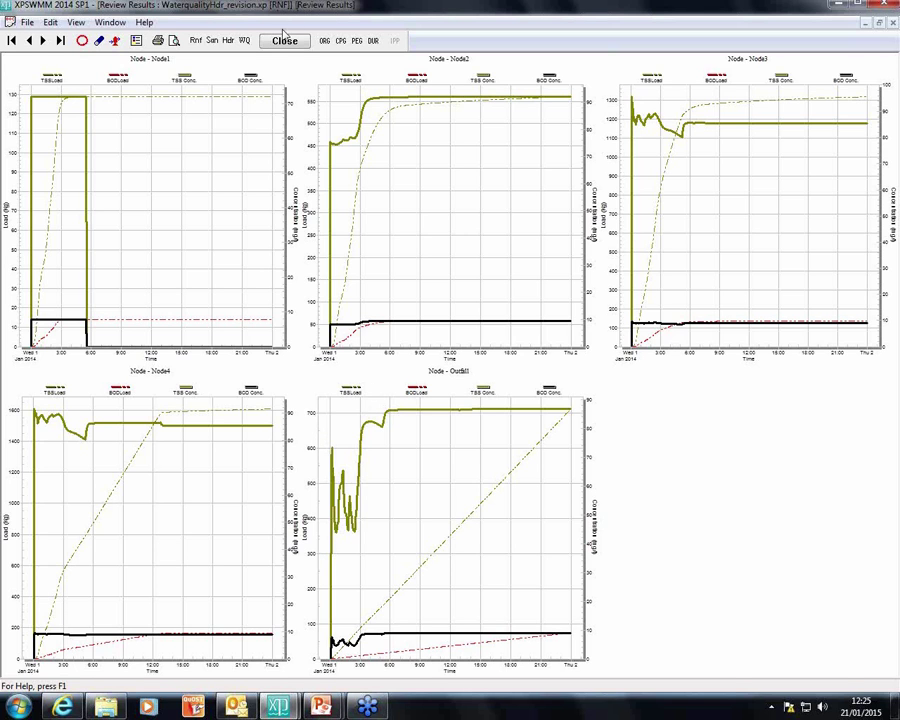
{"action": "left_click", "coordinate": [285, 40]}
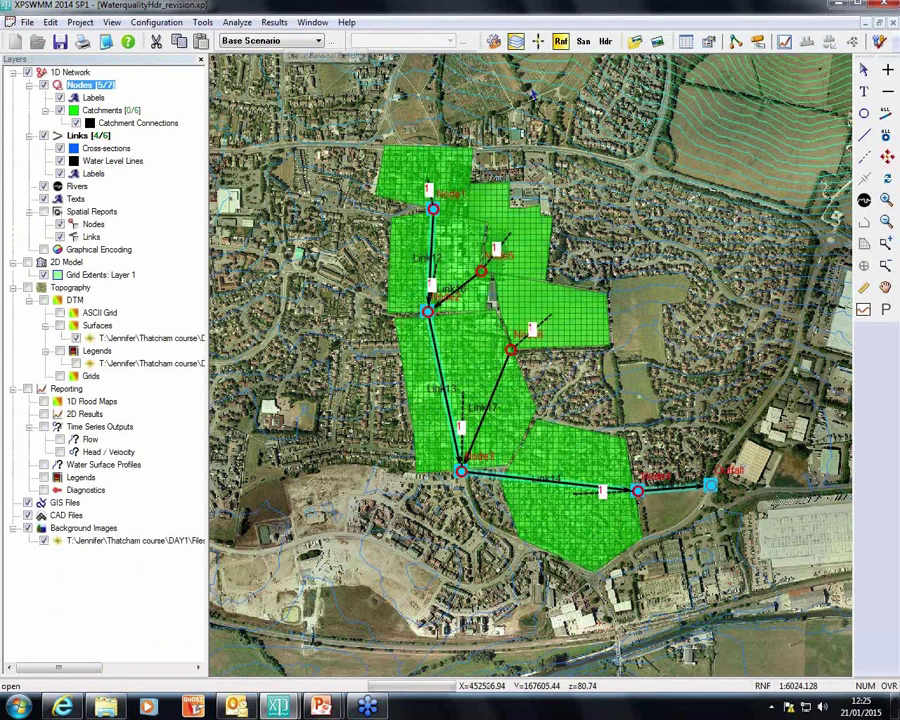
Switch to hydraulics mode, play the selected path's dynamic section view, pause it at 34 minutes to examine flooding, and close it.
{"action": "left_click", "coordinate": [606, 41]}
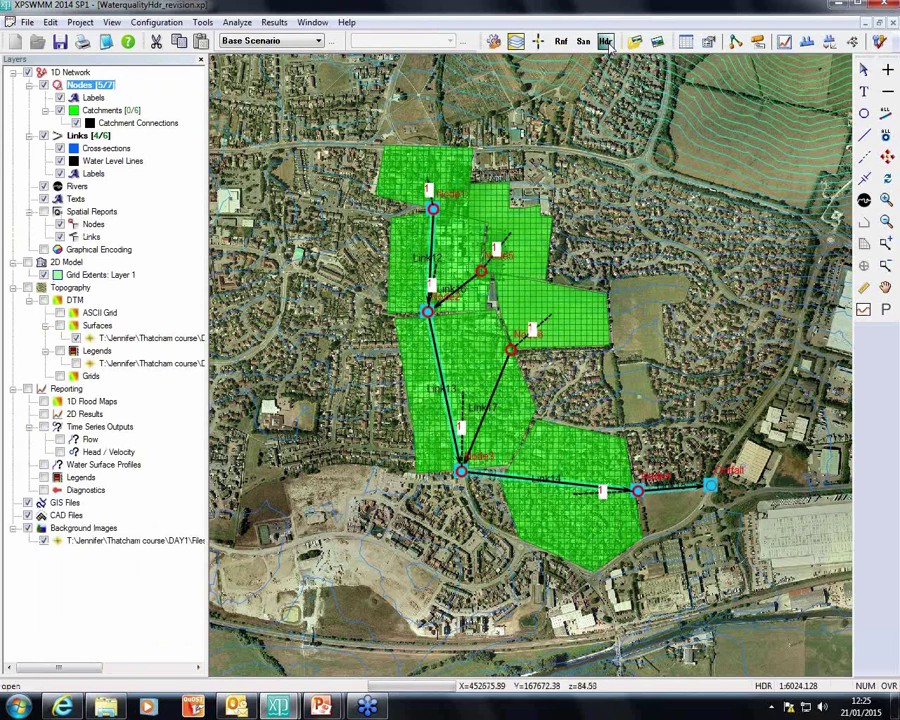
{"action": "left_click", "coordinate": [828, 42]}
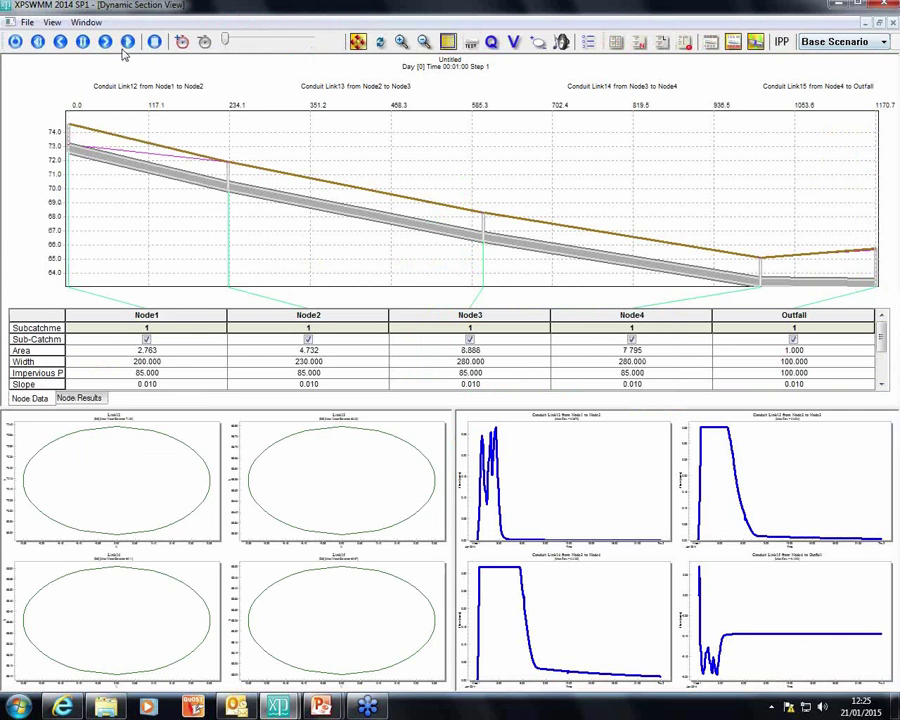
{"action": "left_click", "coordinate": [82, 42]}
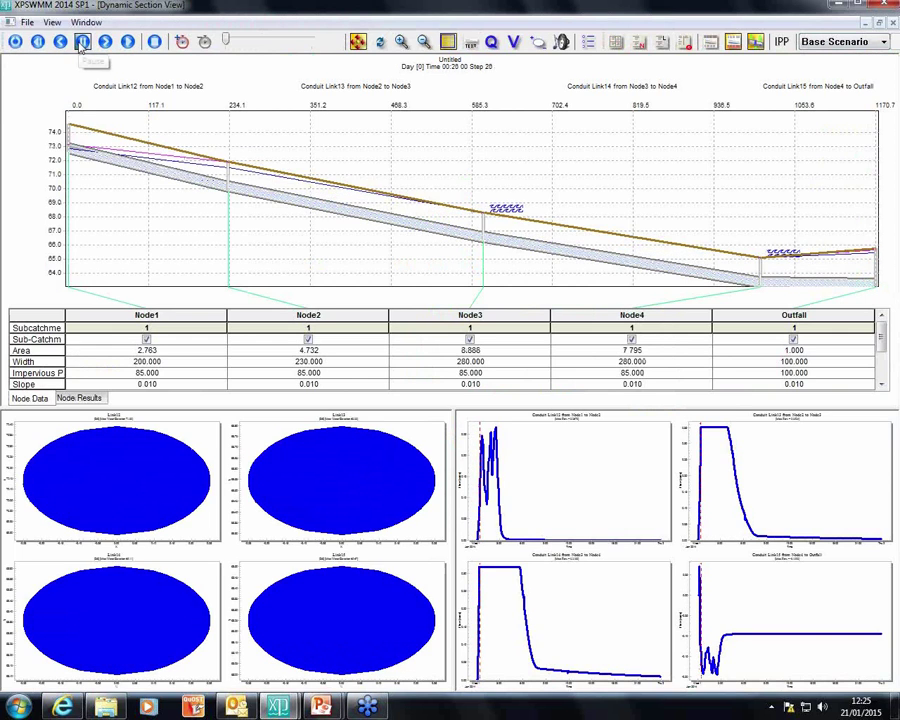
{"action": "left_click", "coordinate": [82, 45]}
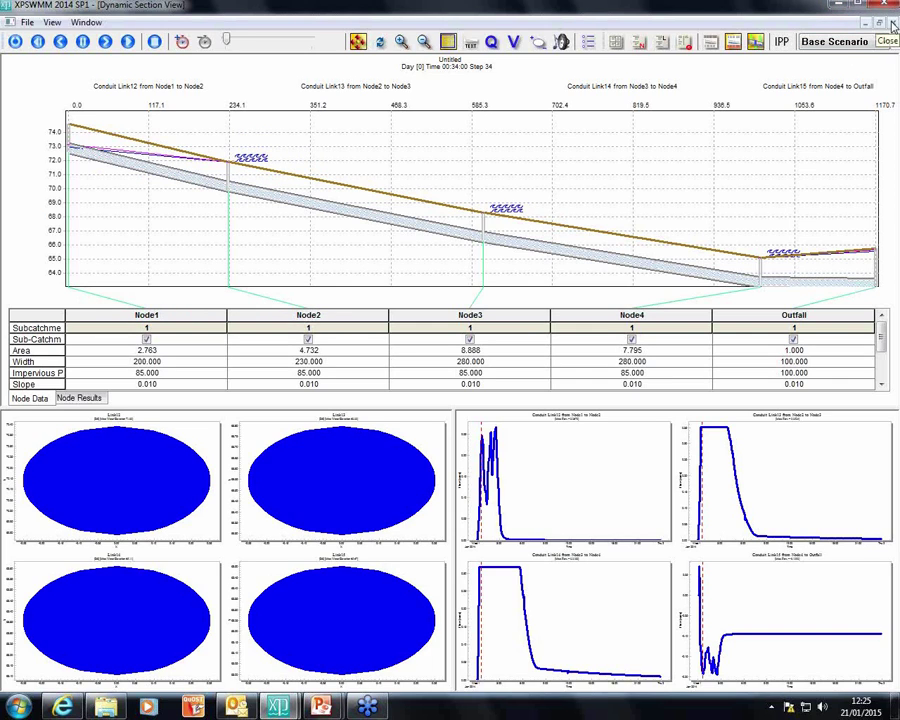
{"action": "left_click", "coordinate": [26, 24]}
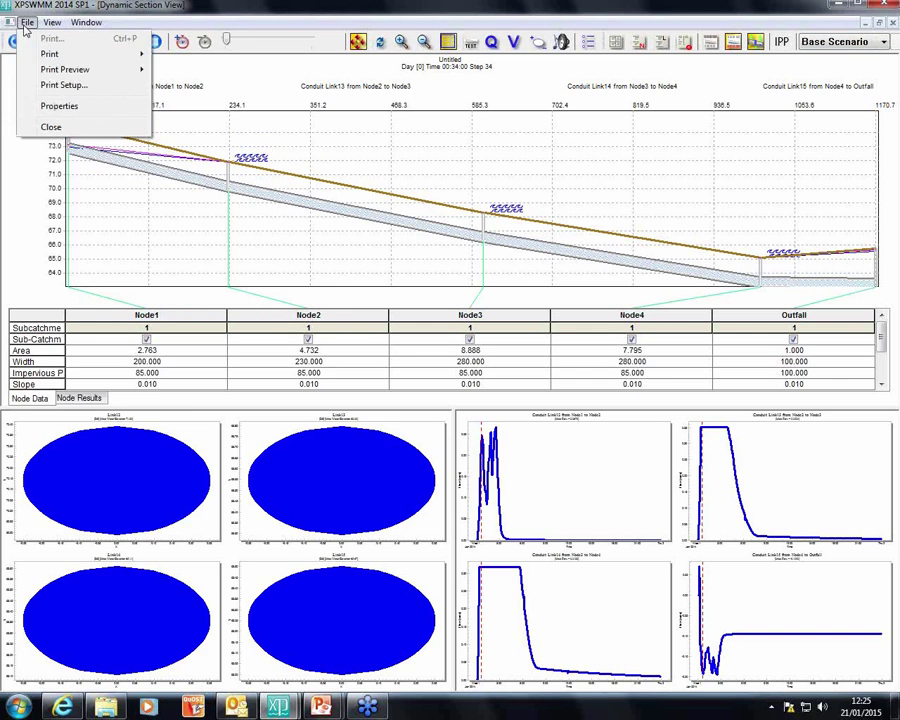
{"action": "left_click", "coordinate": [40, 126]}
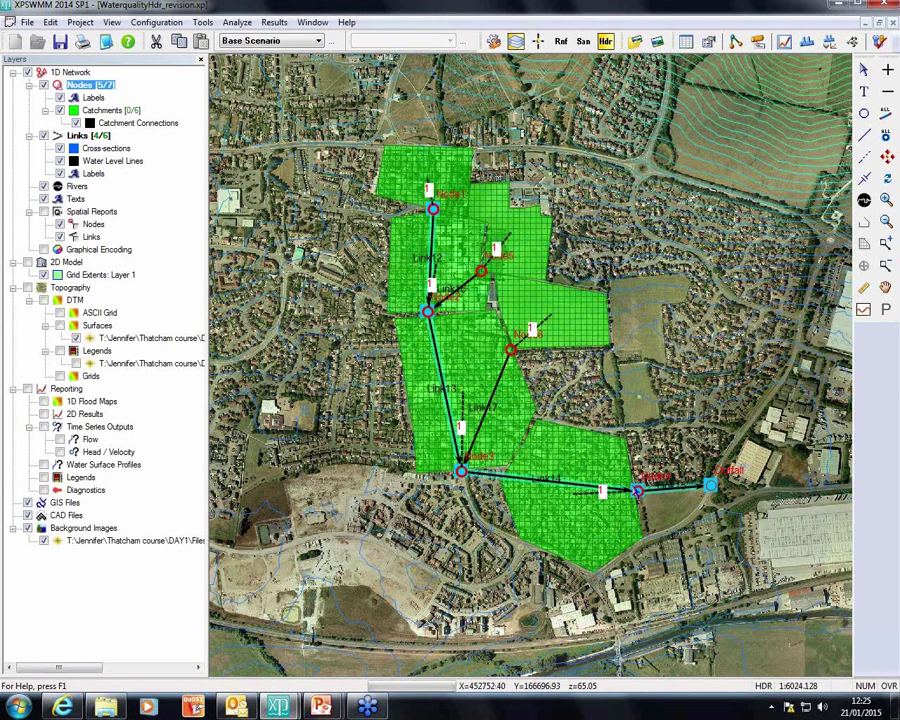
Return to runoff mode and check the Outfall load and concentration graph against those of the upstream nodes.
{"action": "left_click", "coordinate": [561, 41]}
{"action": "left_click", "coordinate": [784, 42]}
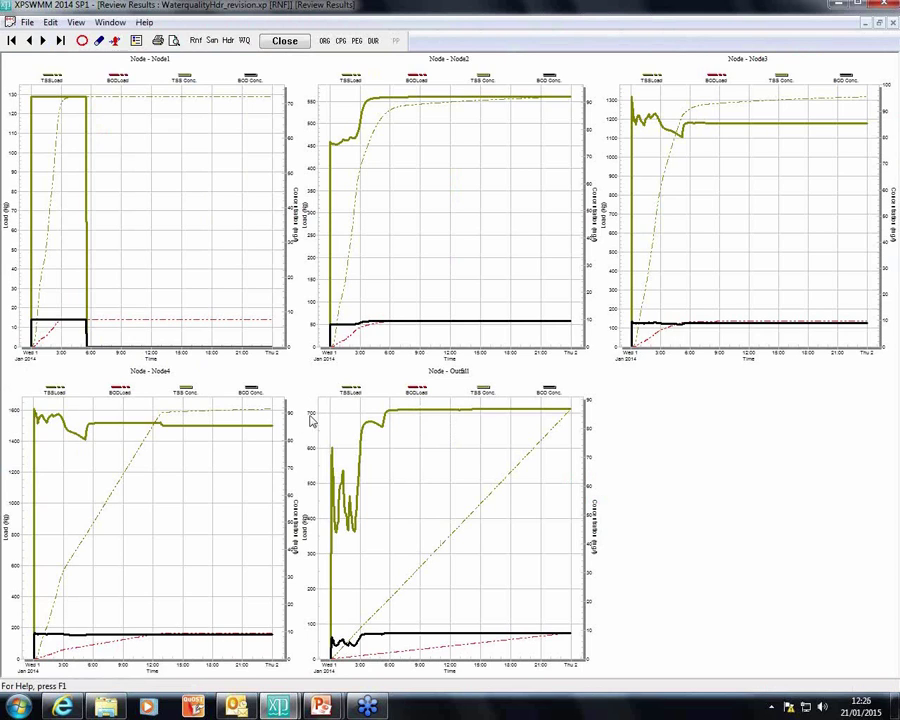
{"action": "left_click", "coordinate": [285, 41]}
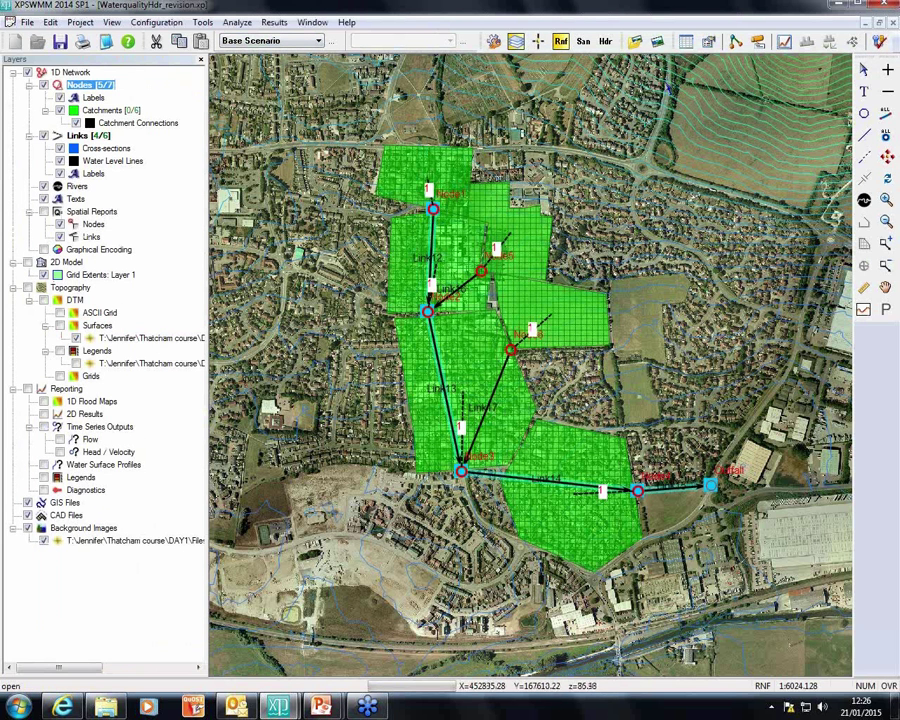
Switch to hydraulics mode and review the overflow graphs of the selected nodes, checking which result types are shown.
{"action": "left_click", "coordinate": [605, 41]}
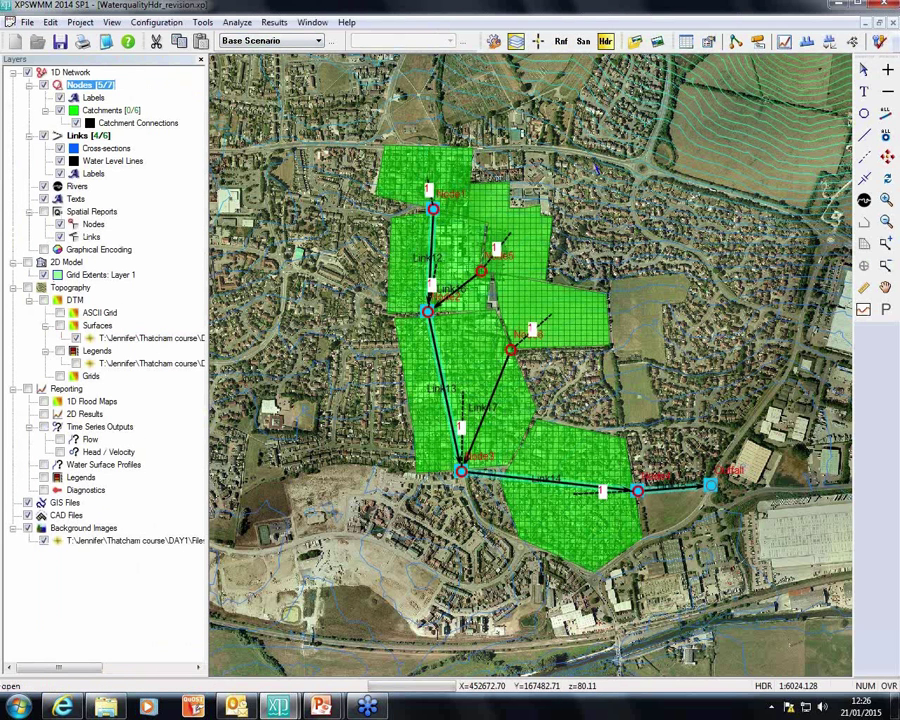
{"action": "left_click", "coordinate": [785, 42]}
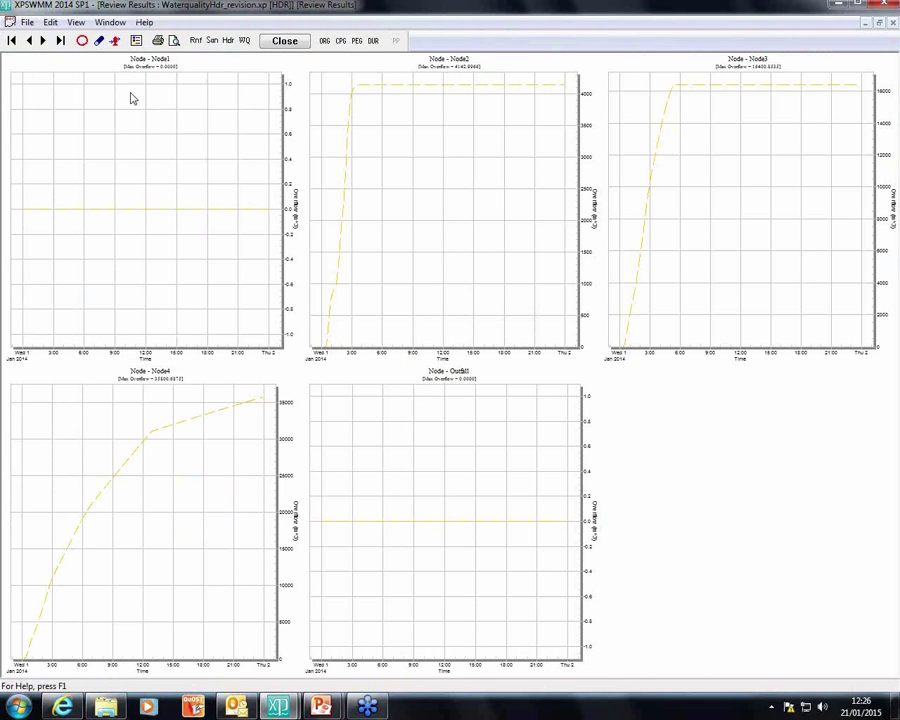
{"action": "left_click", "coordinate": [136, 40]}
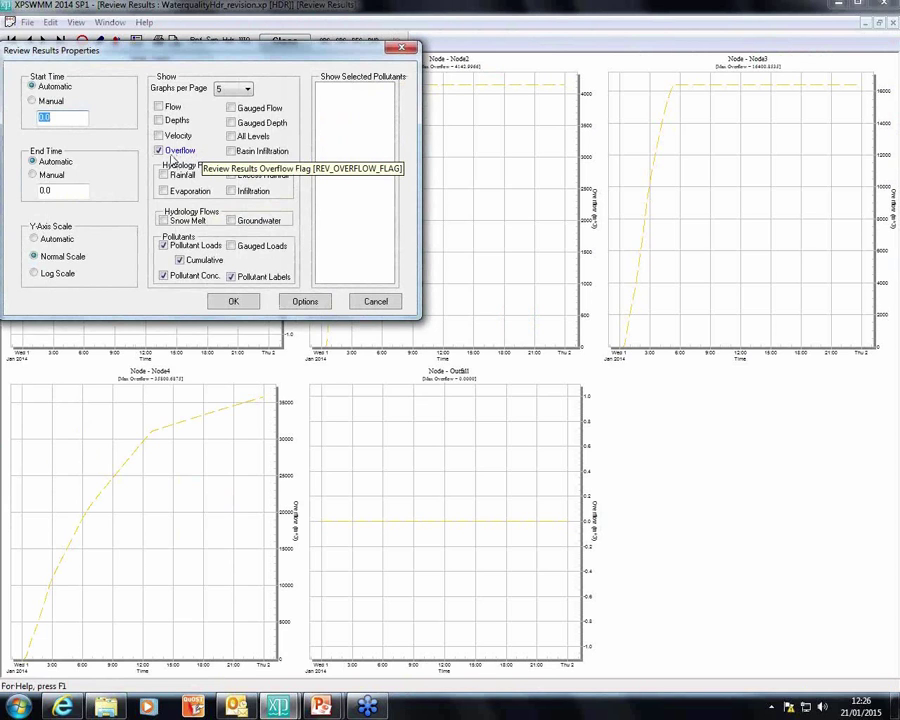
{"action": "left_click", "coordinate": [229, 299]}
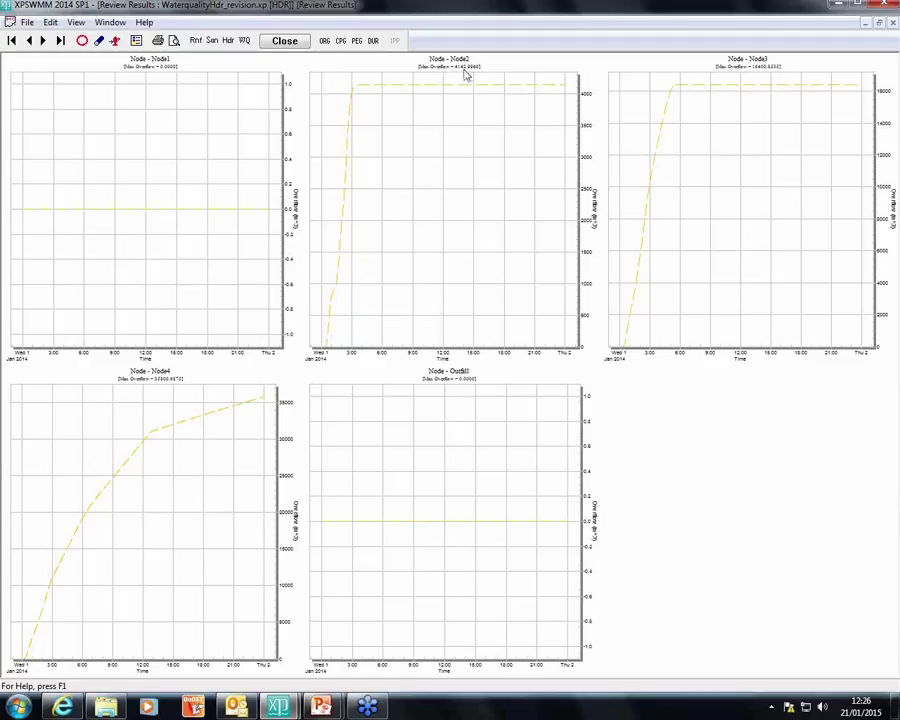
{"action": "left_click", "coordinate": [284, 42]}
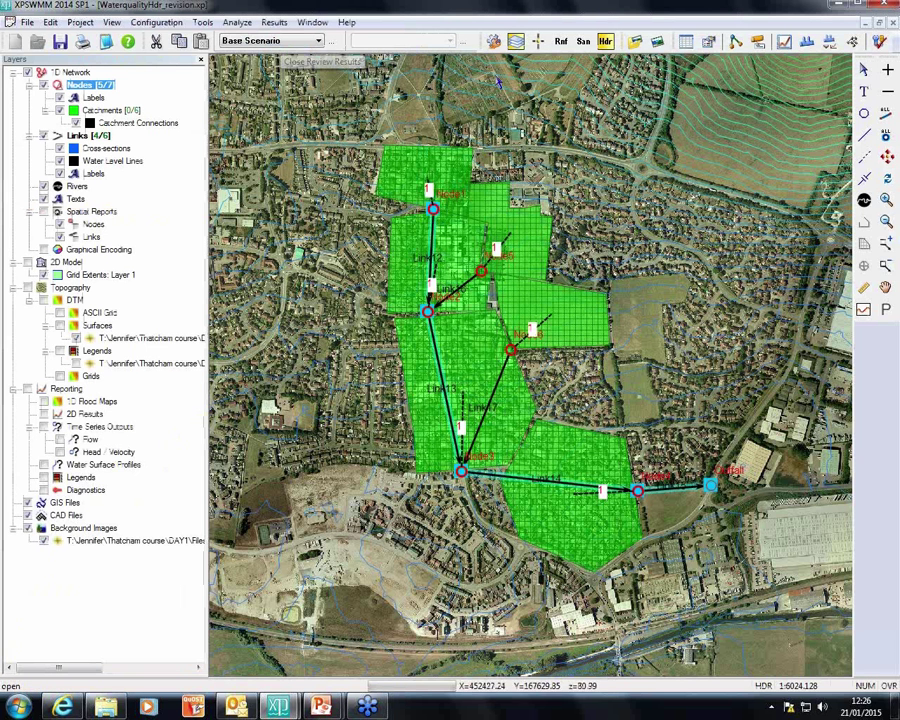
Examine the Flood Loss values of Node2, Node3, Node4 and Outfall in the Node Results table, and close the table.
{"action": "left_click", "coordinate": [686, 44]}
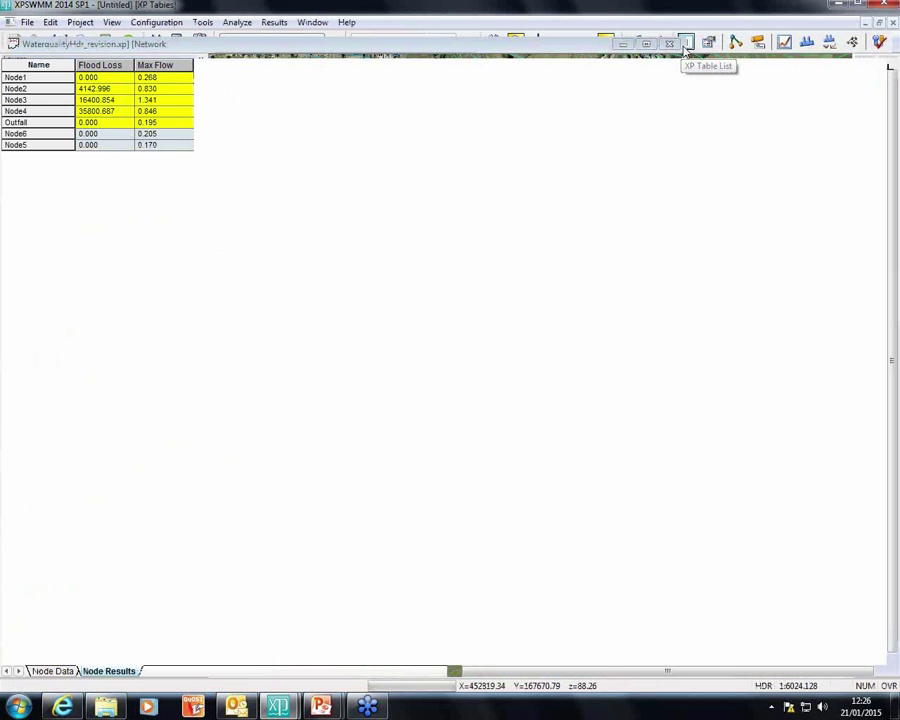
{"action": "left_click", "coordinate": [106, 64]}
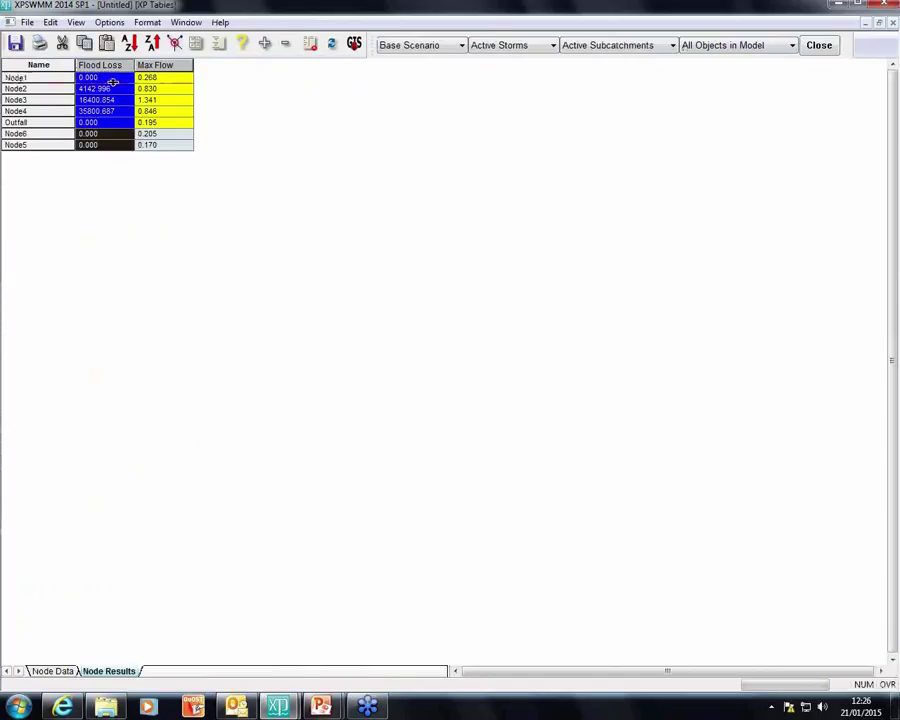
{"action": "left_click", "coordinate": [104, 98]}
{"action": "left_click", "coordinate": [22, 89]}
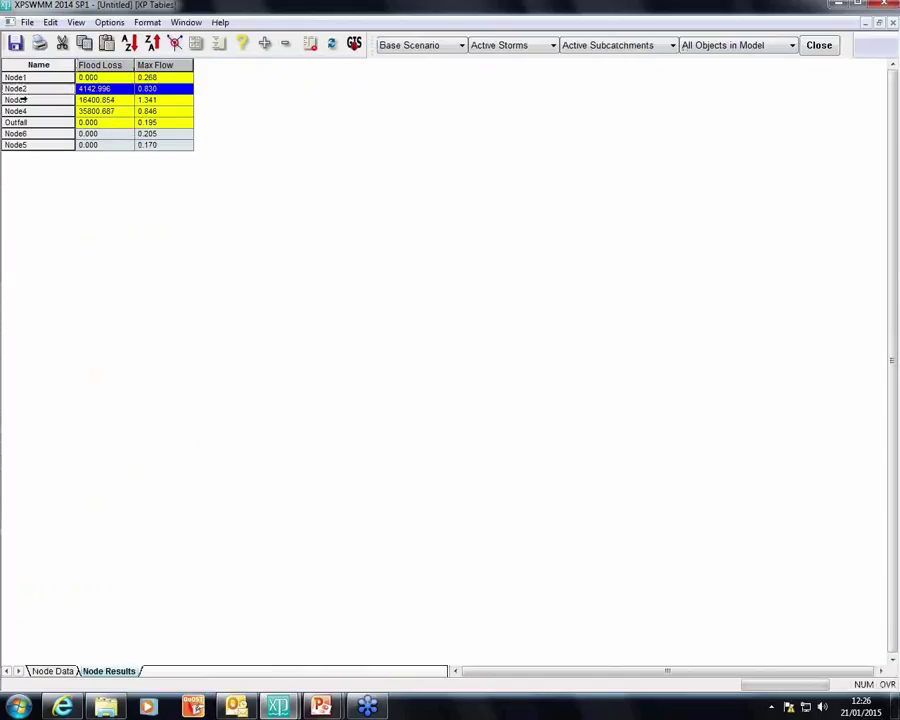
{"action": "left_click", "coordinate": [22, 100]}
{"action": "left_click", "coordinate": [52, 110]}
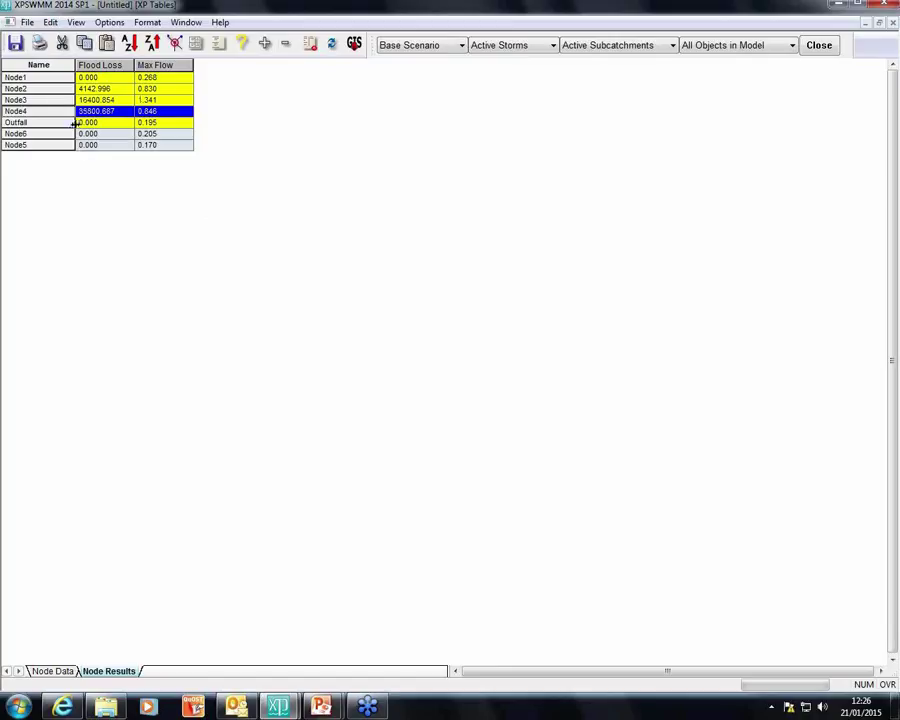
{"action": "left_click", "coordinate": [56, 121]}
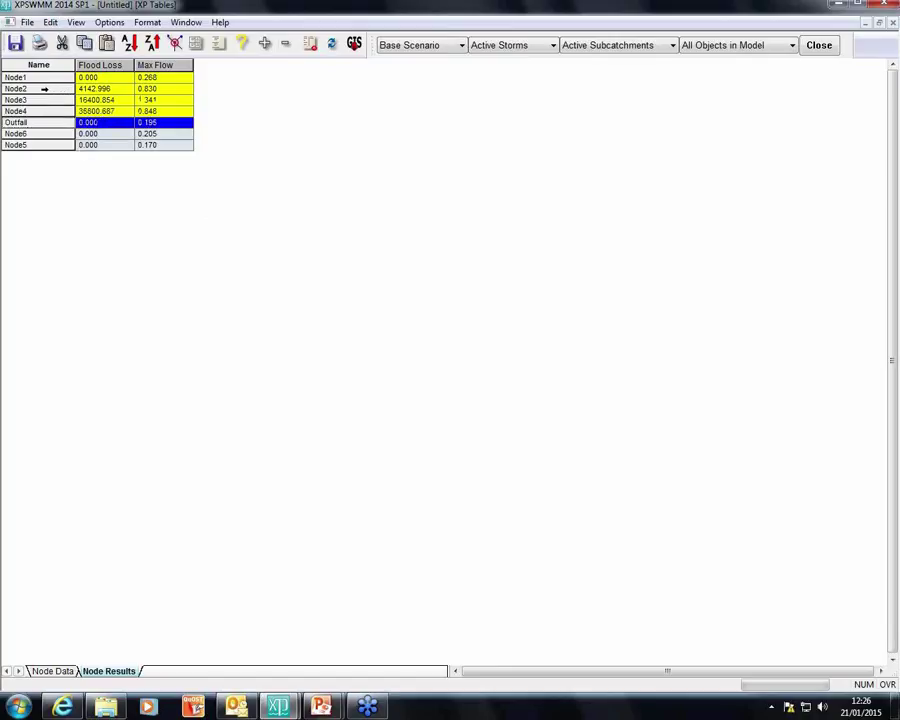
{"action": "left_click", "coordinate": [818, 45]}
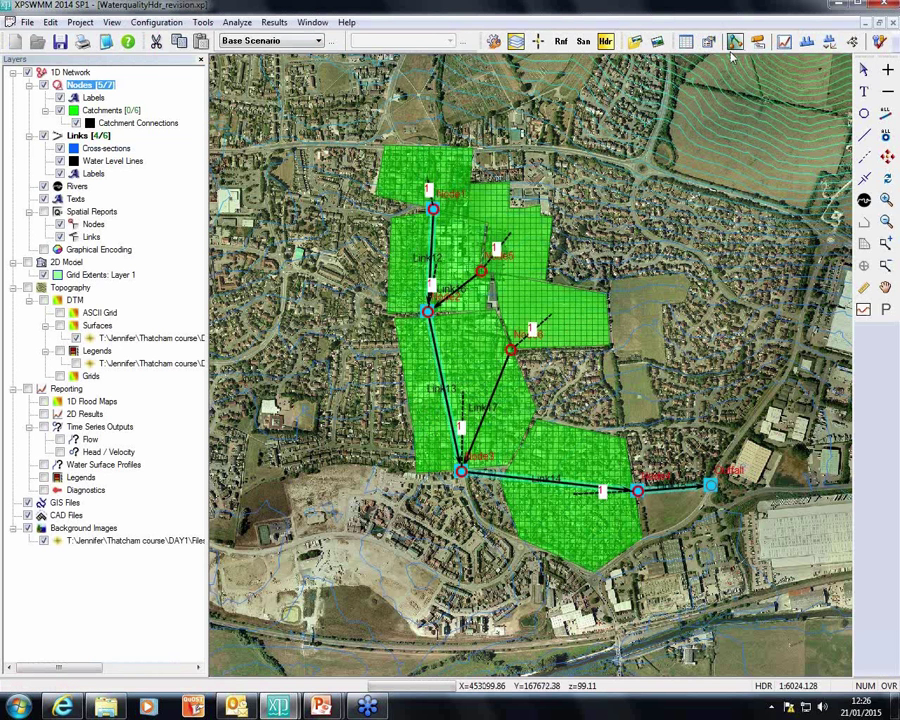
Display the runoff mode's TSS and BOD graphs for the selected nodes again.
{"action": "left_click", "coordinate": [808, 42]}
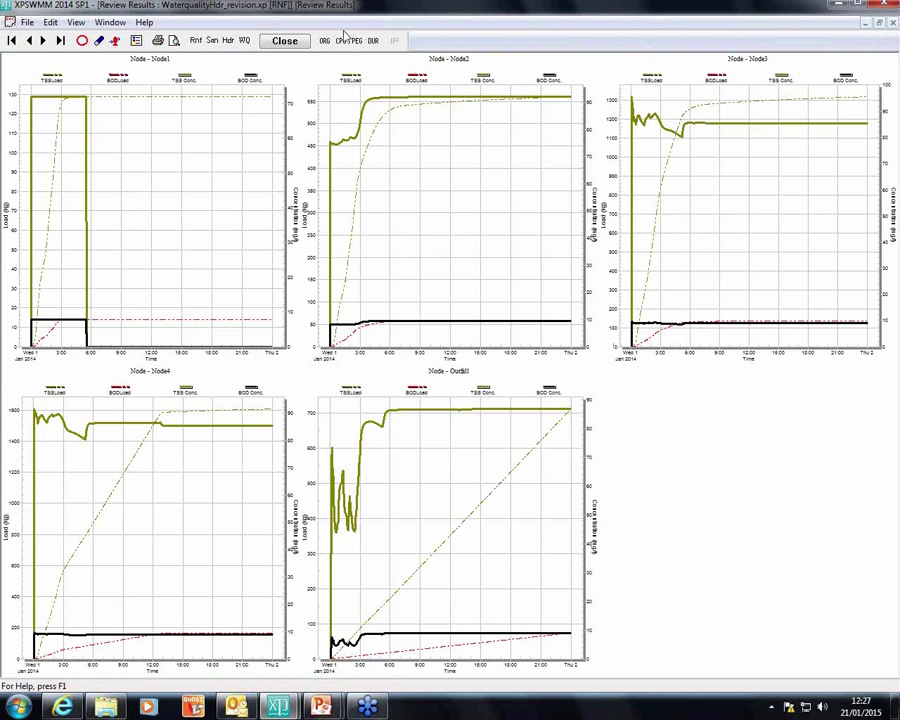
Close the results graphs, switch to sanitary mode and open Node1's Sewer Inputs to review the TSS and BOD concentration fields.
{"action": "left_click", "coordinate": [287, 41]}
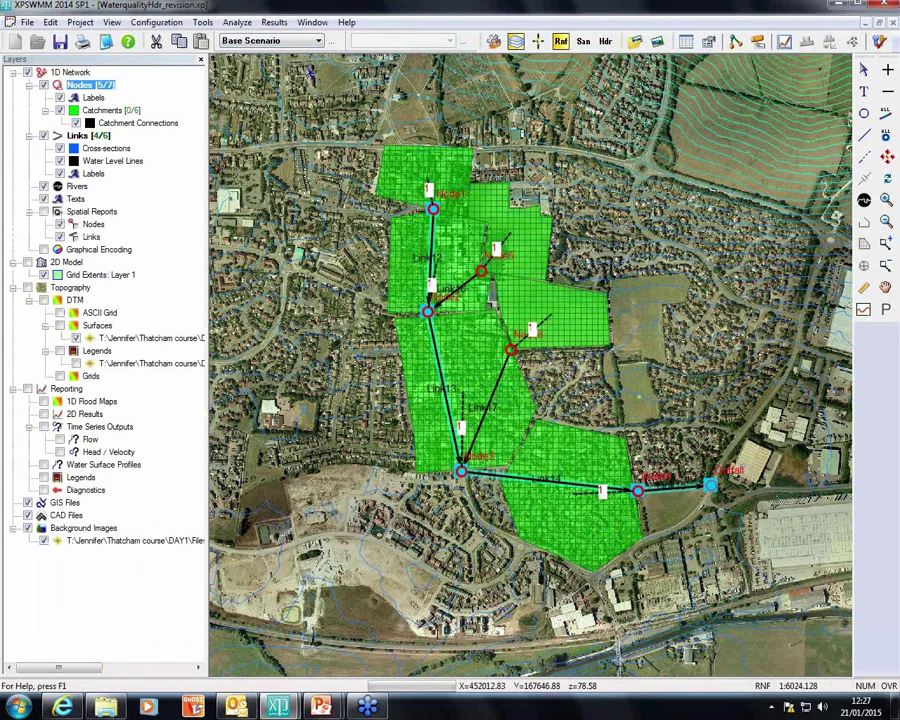
{"action": "left_click", "coordinate": [583, 42]}
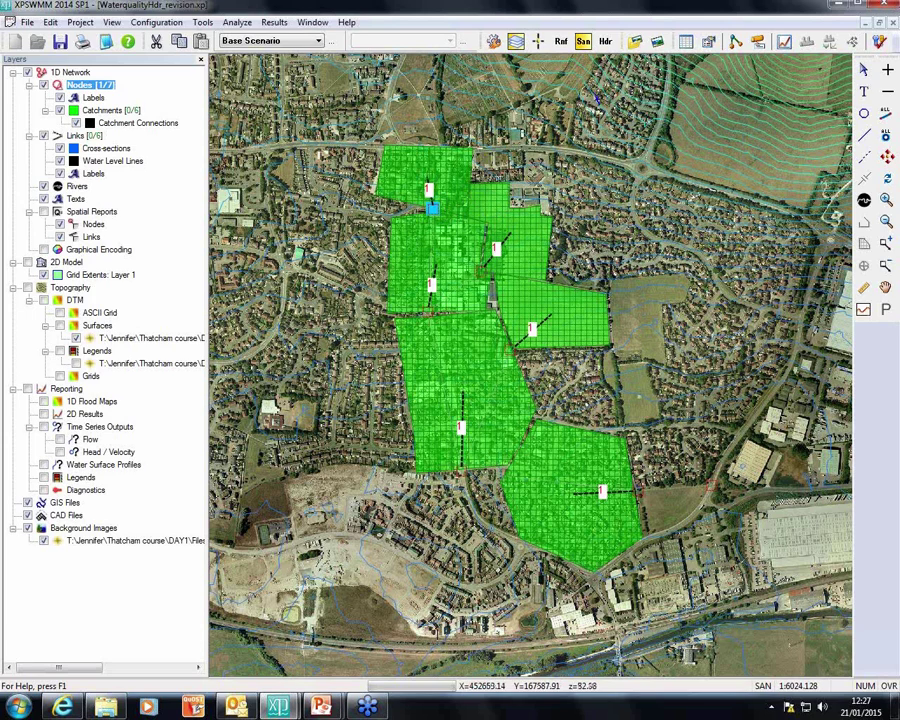
{"action": "double_click", "coordinate": [433, 209]}
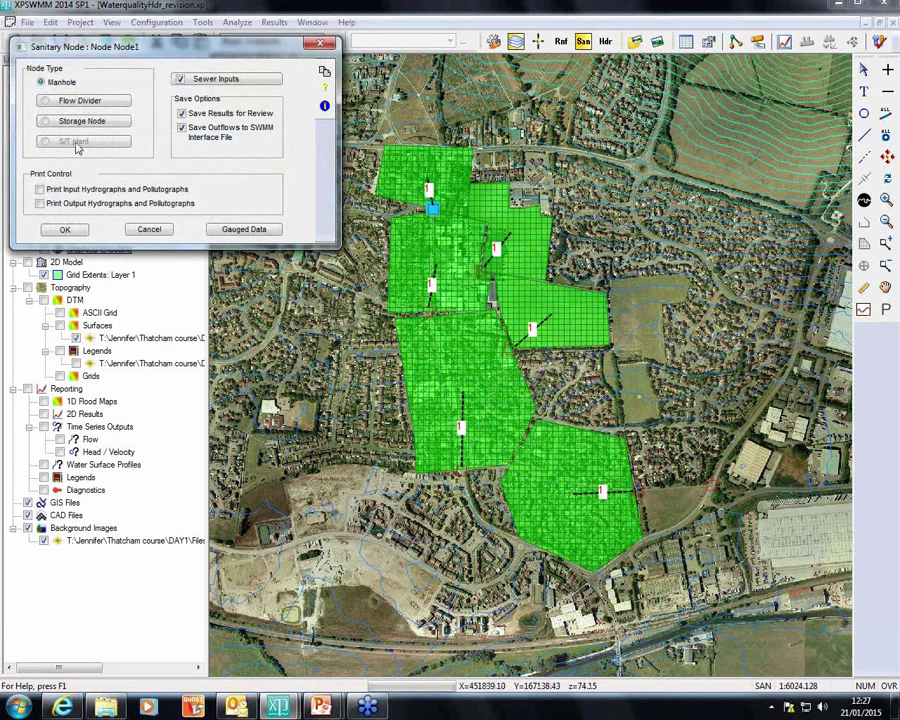
{"action": "left_click", "coordinate": [240, 88]}
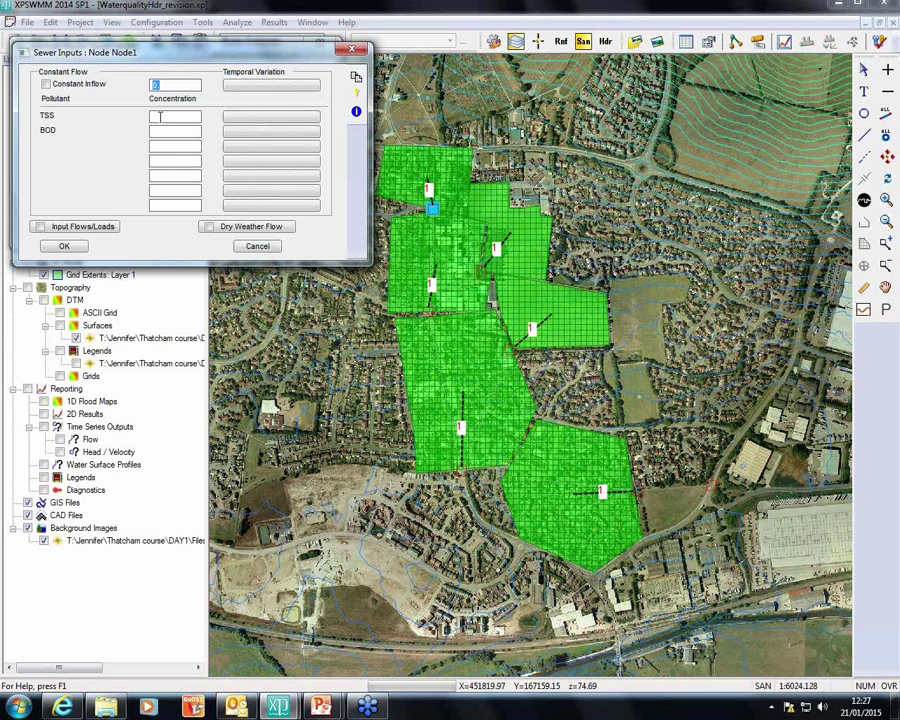
{"action": "left_click", "coordinate": [48, 117]}
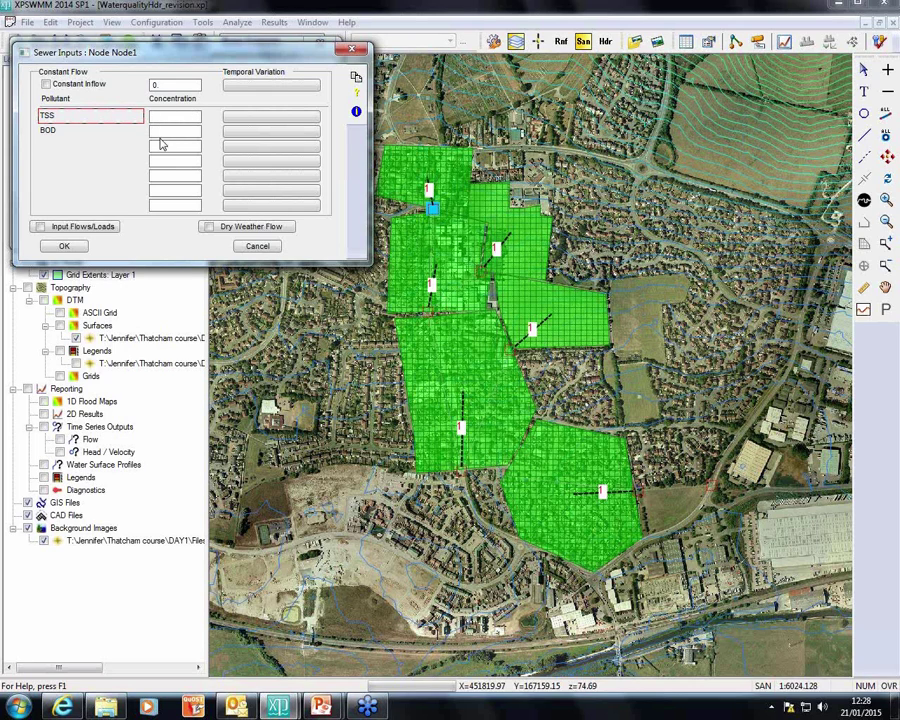
Add a temporal variation named 1, review its daily and hourly multipliers, and assign it to TSS in Node1's sewer inputs.
{"action": "left_click", "coordinate": [254, 123]}
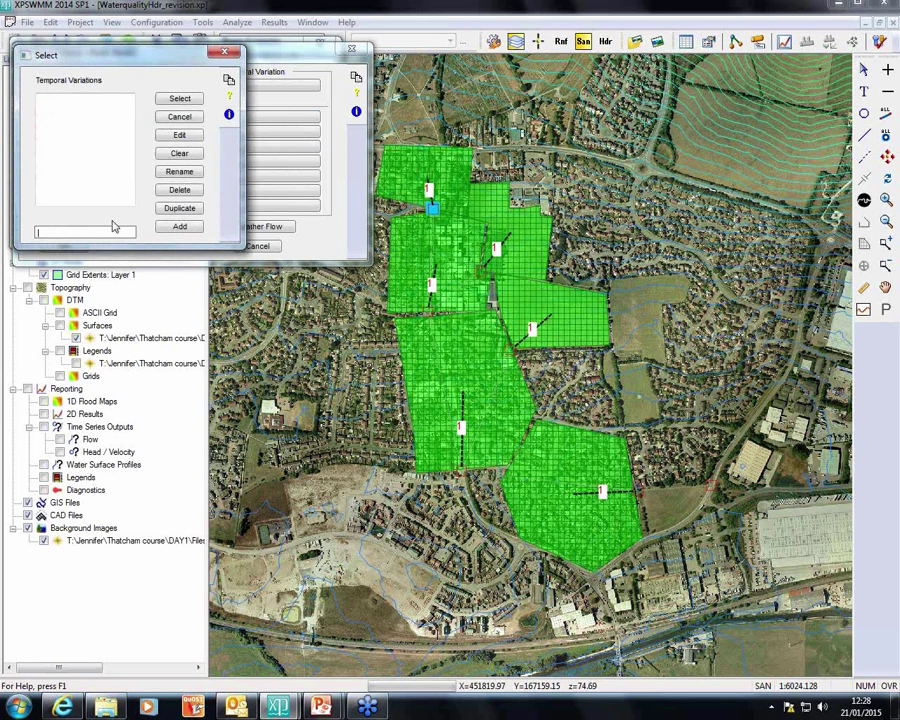
{"action": "type", "text": "1"}
{"action": "left_click", "coordinate": [180, 227]}
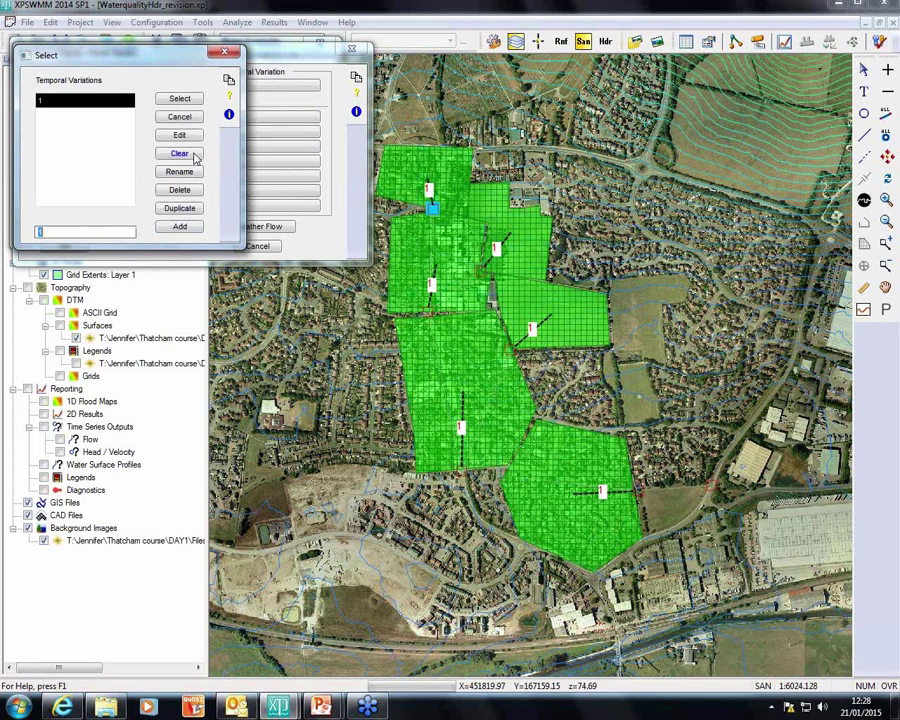
{"action": "left_click", "coordinate": [183, 138]}
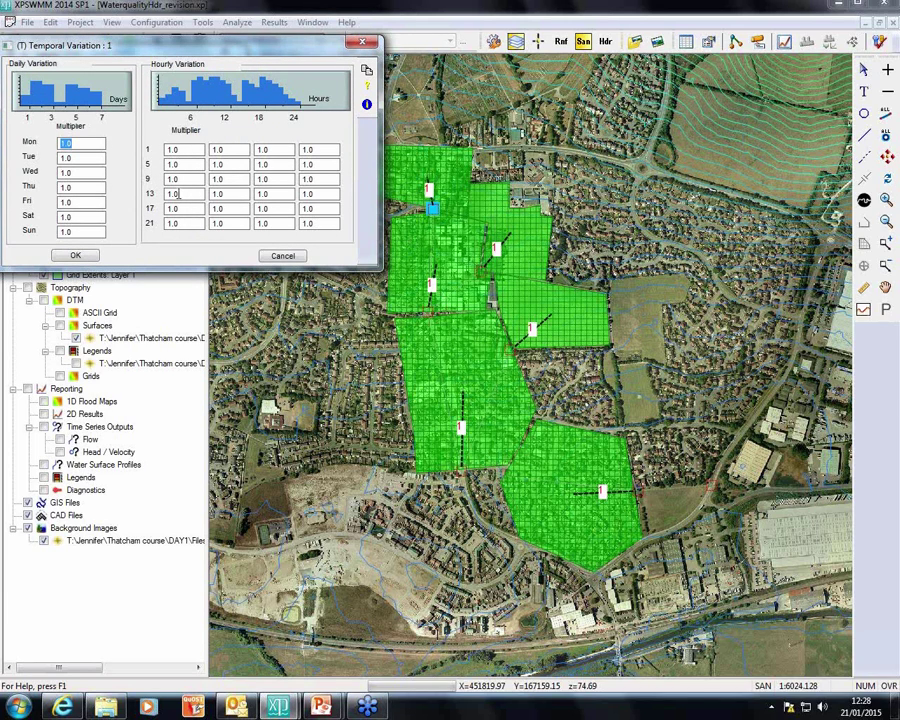
{"action": "left_click", "coordinate": [285, 257]}
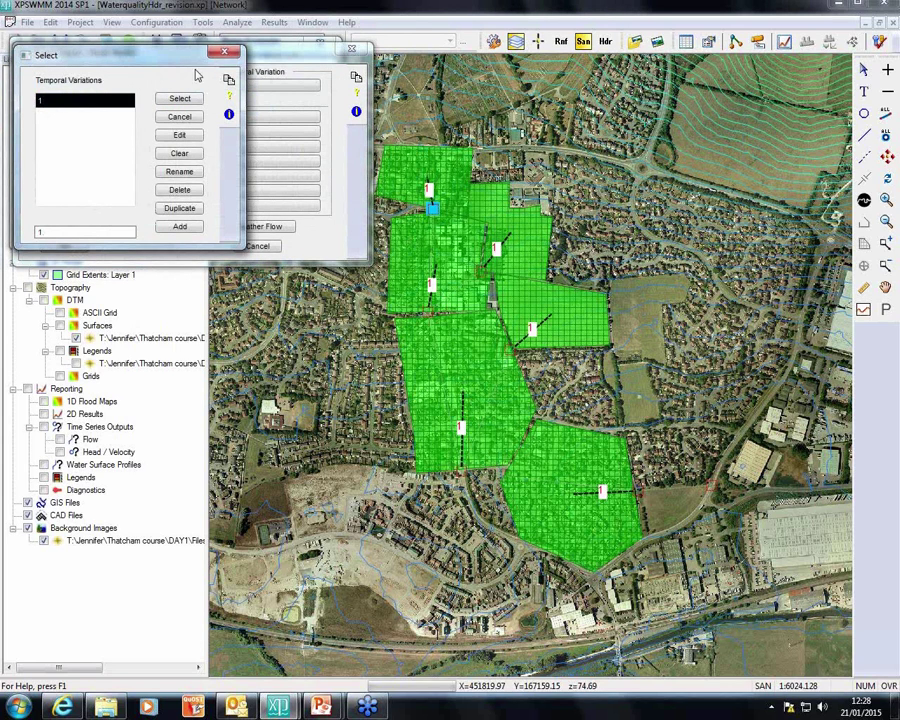
{"action": "left_click", "coordinate": [178, 99]}
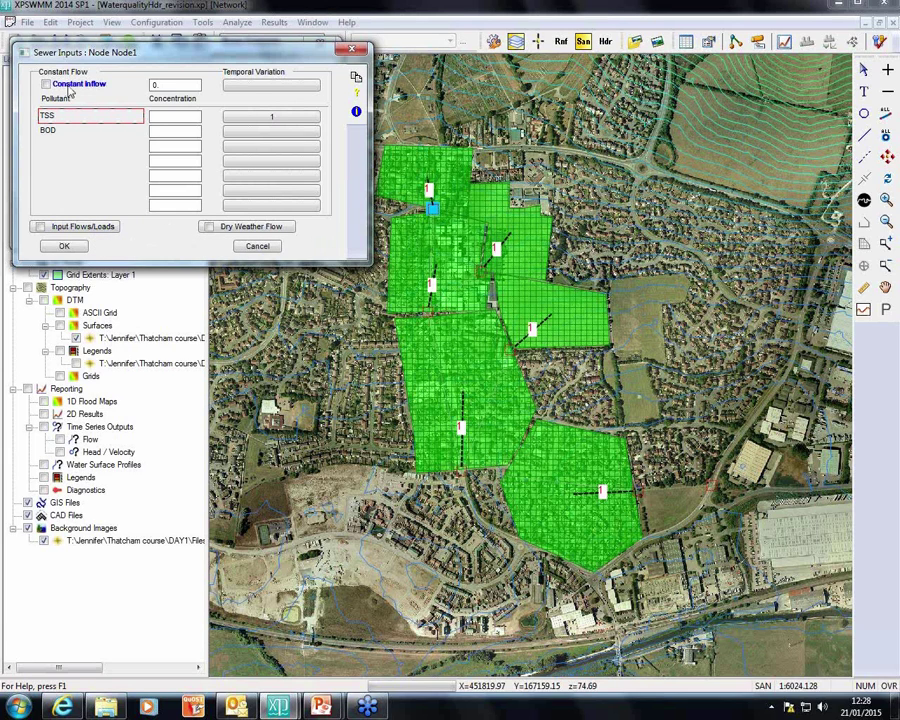
Review the flow, TSS and BOD columns of Node1's user inflow time series, and close all of the node's dialogs.
{"action": "left_click", "coordinate": [85, 226]}
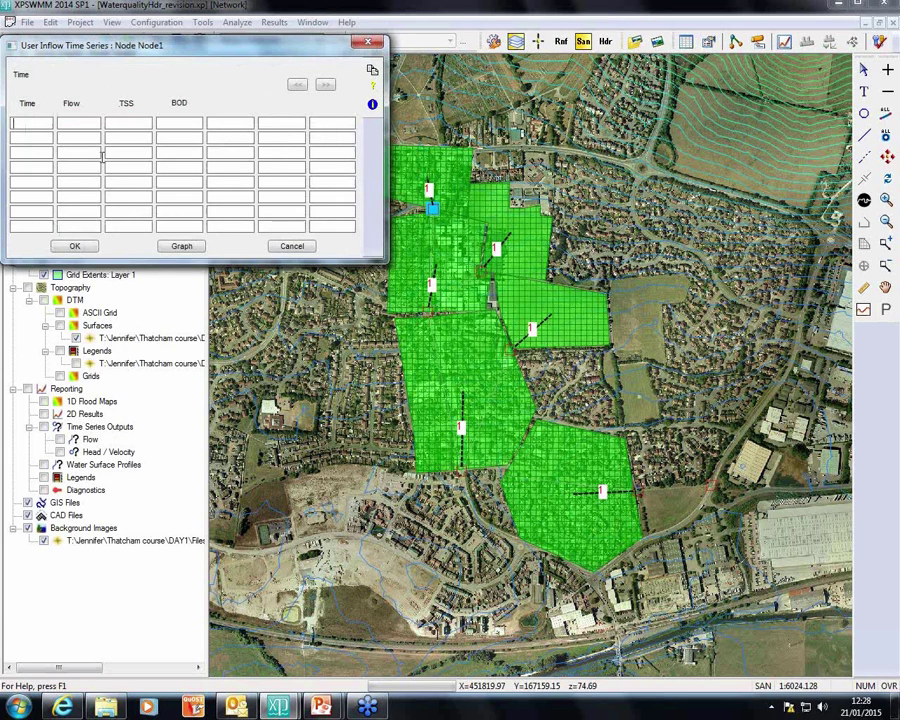
{"action": "left_click", "coordinate": [368, 42]}
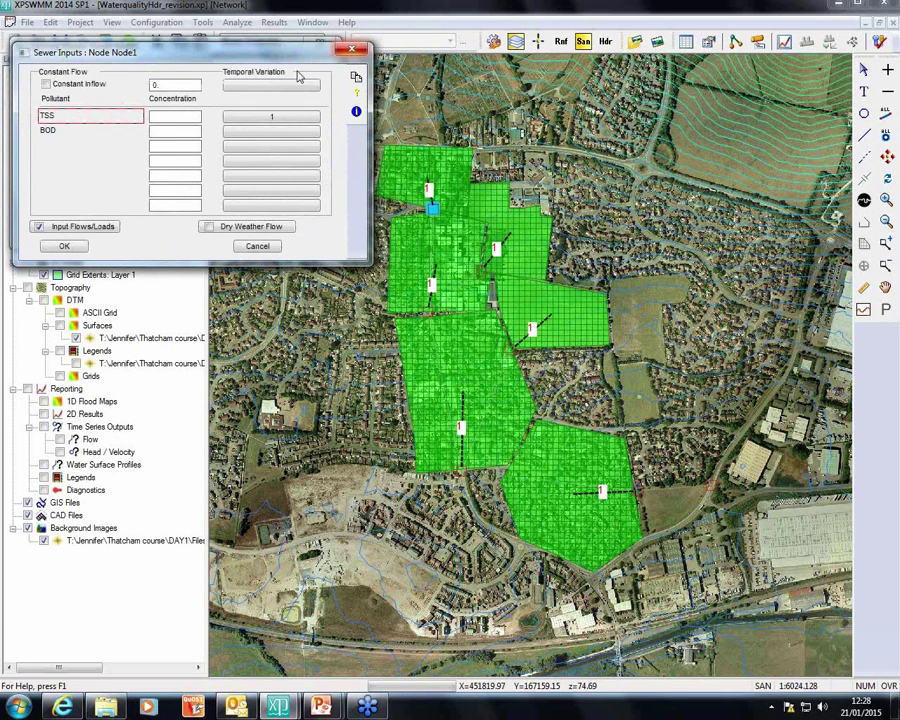
{"action": "left_click", "coordinate": [353, 50]}
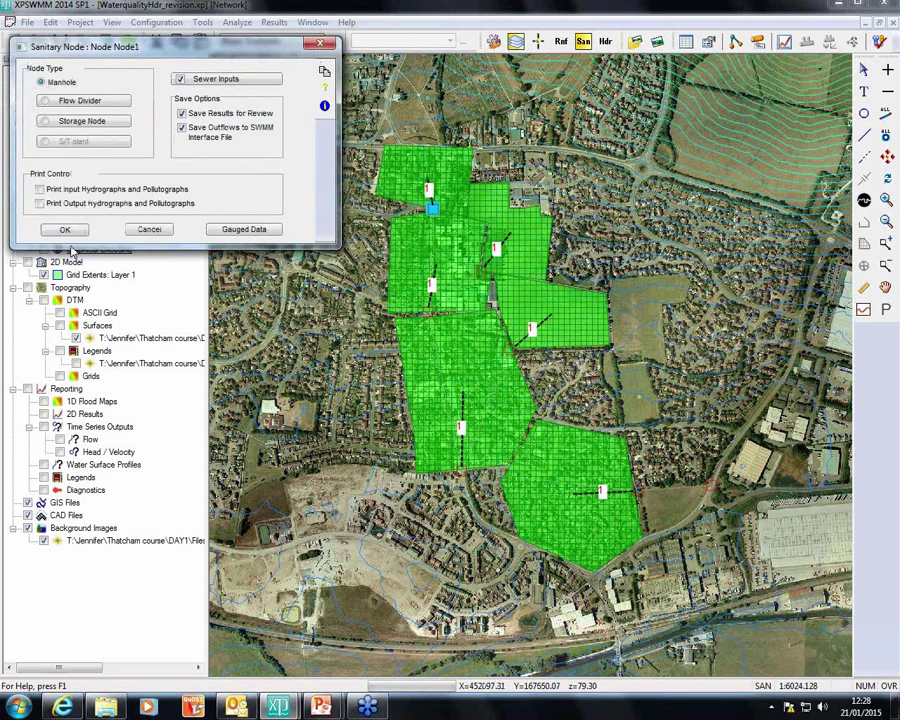
{"action": "left_click", "coordinate": [320, 45]}
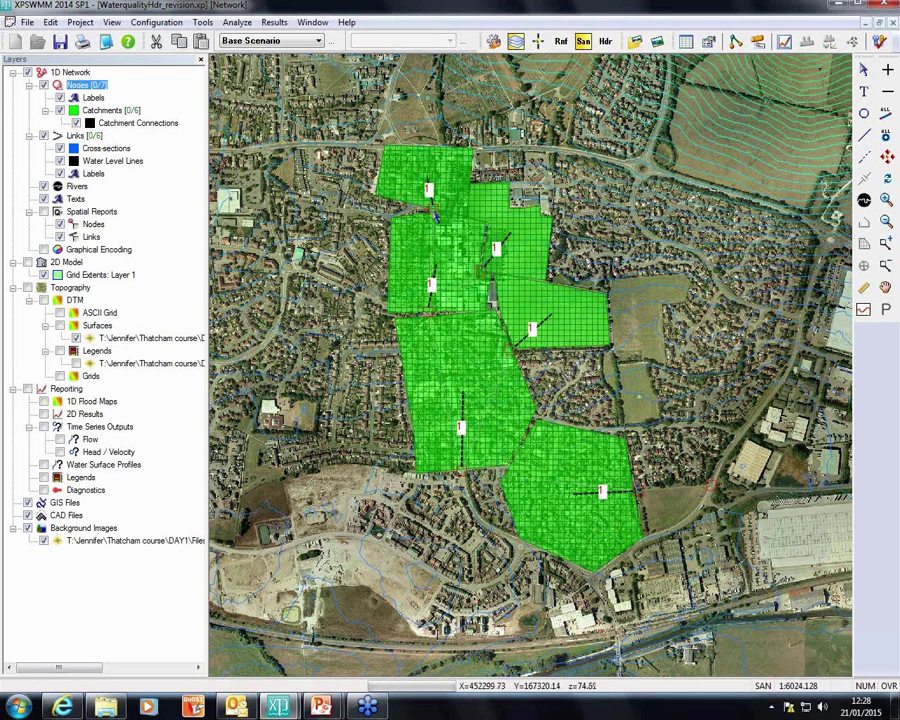
Return to runoff mode and review which solve modes are enabled in Mode Properties, leaving the dialog without saving changes.
{"action": "left_click", "coordinate": [565, 43]}
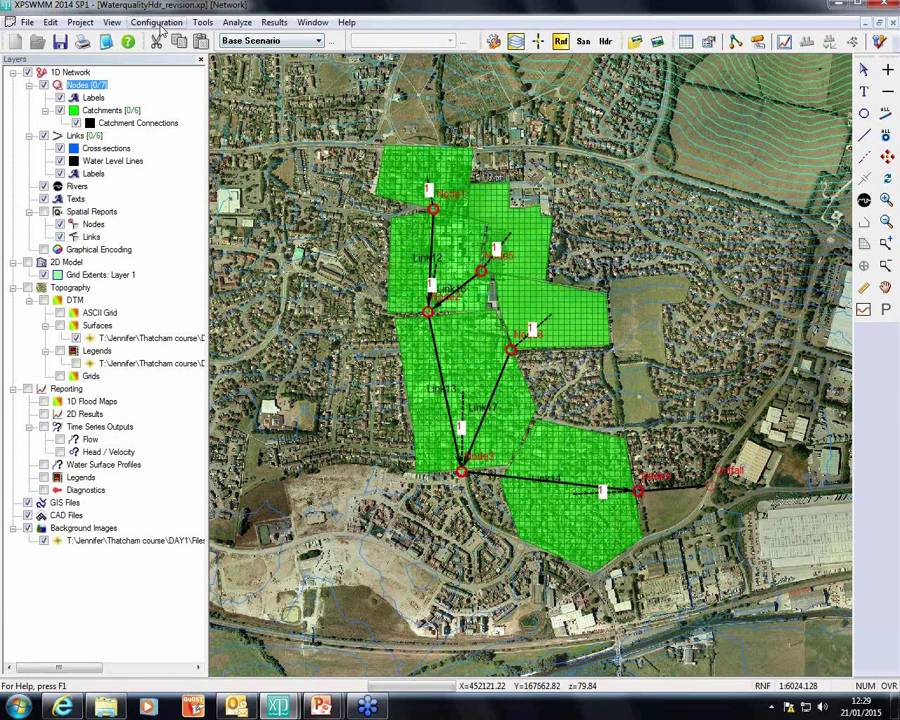
{"action": "left_click", "coordinate": [158, 22]}
{"action": "mouse_move", "coordinate": [185, 38]}
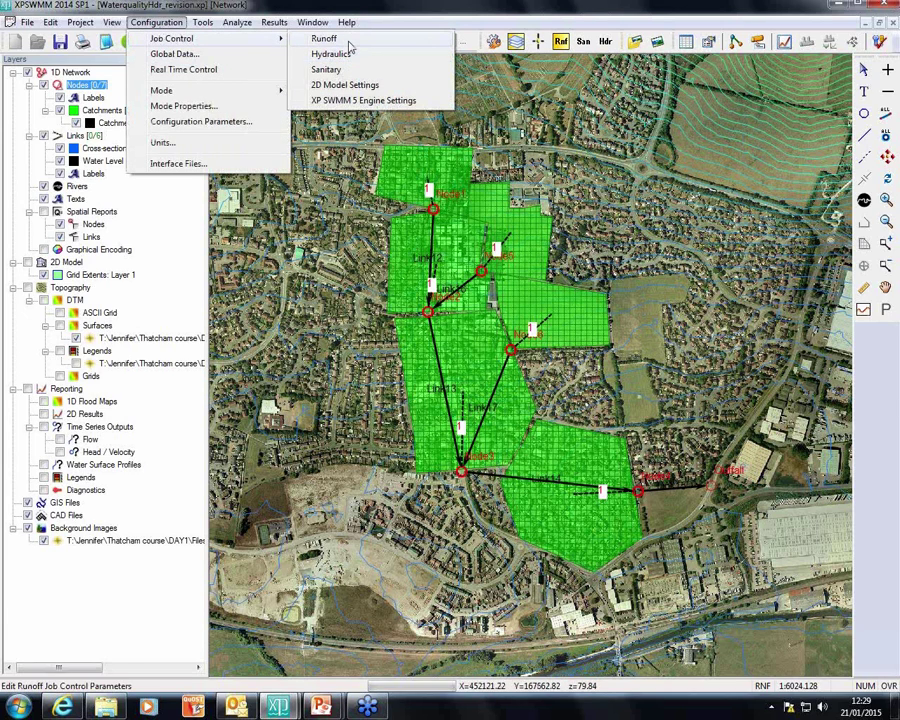
{"action": "left_click", "coordinate": [183, 106]}
{"action": "left_click", "coordinate": [181, 121]}
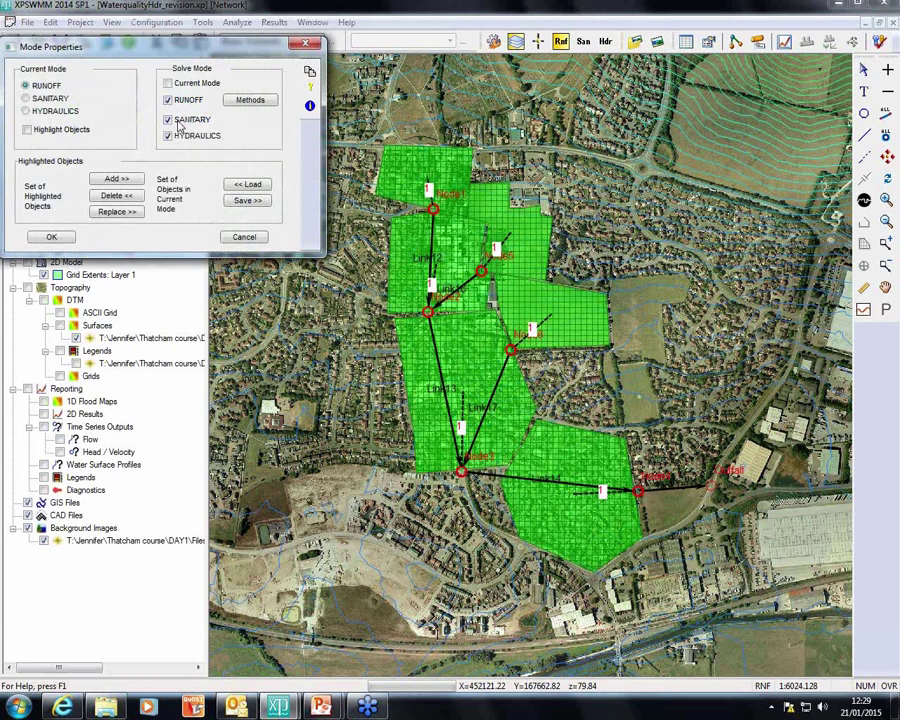
{"action": "left_click", "coordinate": [245, 237]}
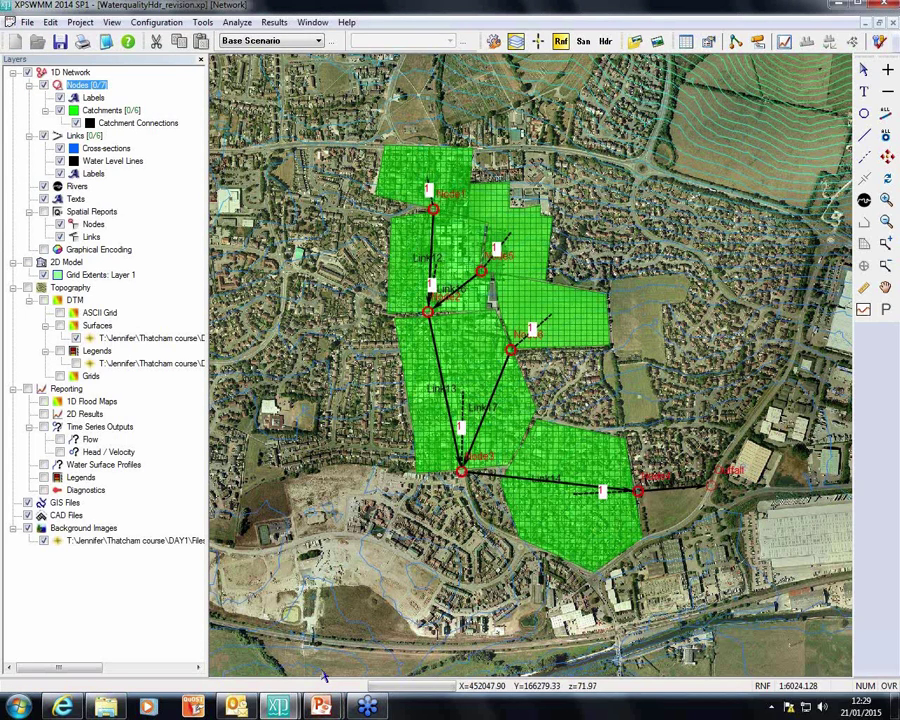
Switch to the PowerPoint slide show.
{"action": "mouse_move", "coordinate": [333, 709]}
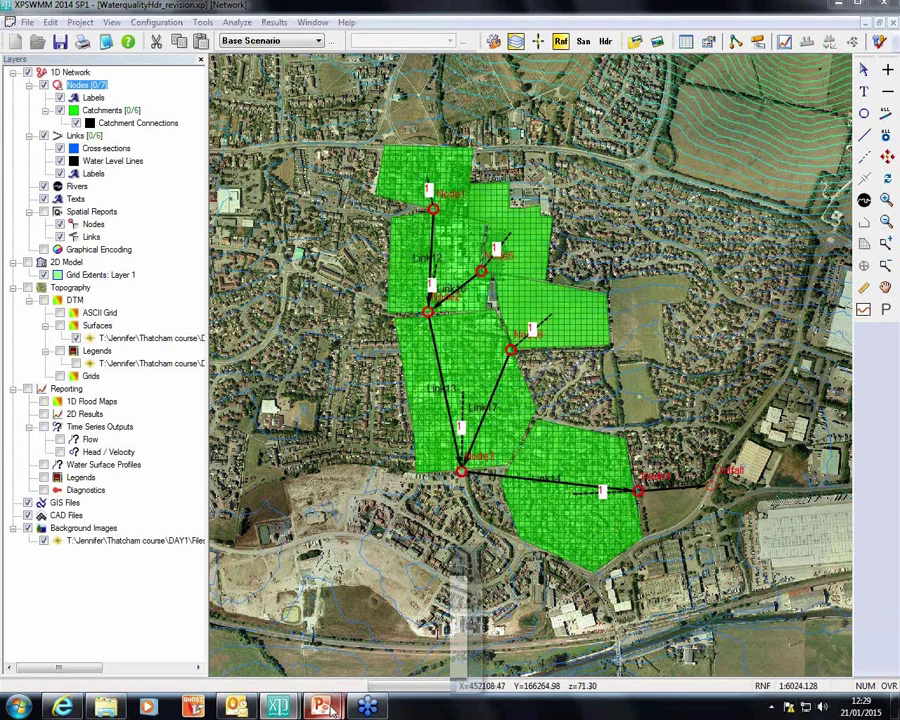
{"action": "left_click", "coordinate": [399, 572]}
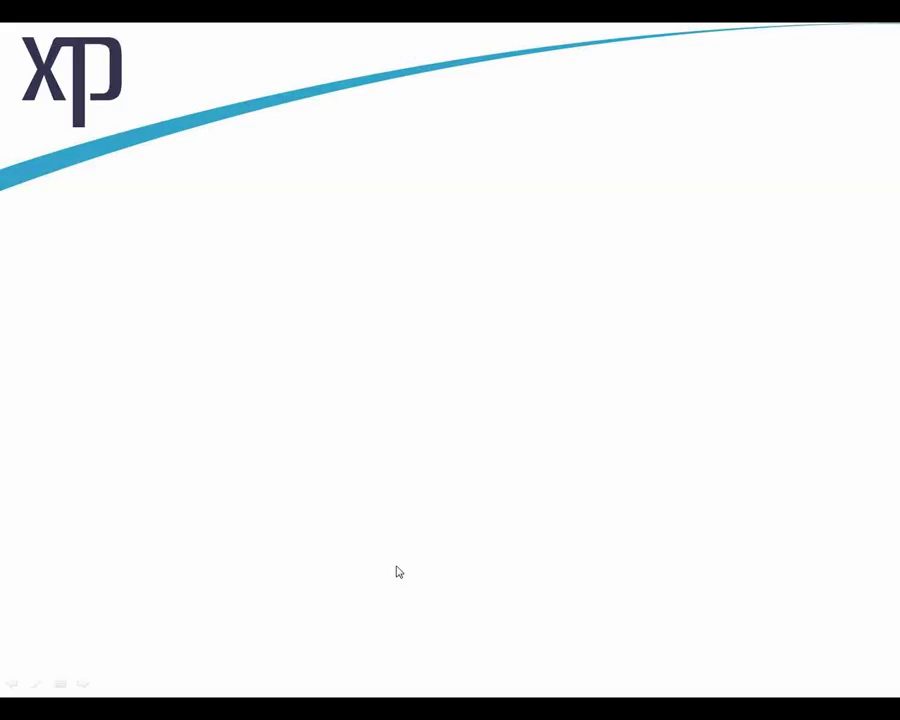